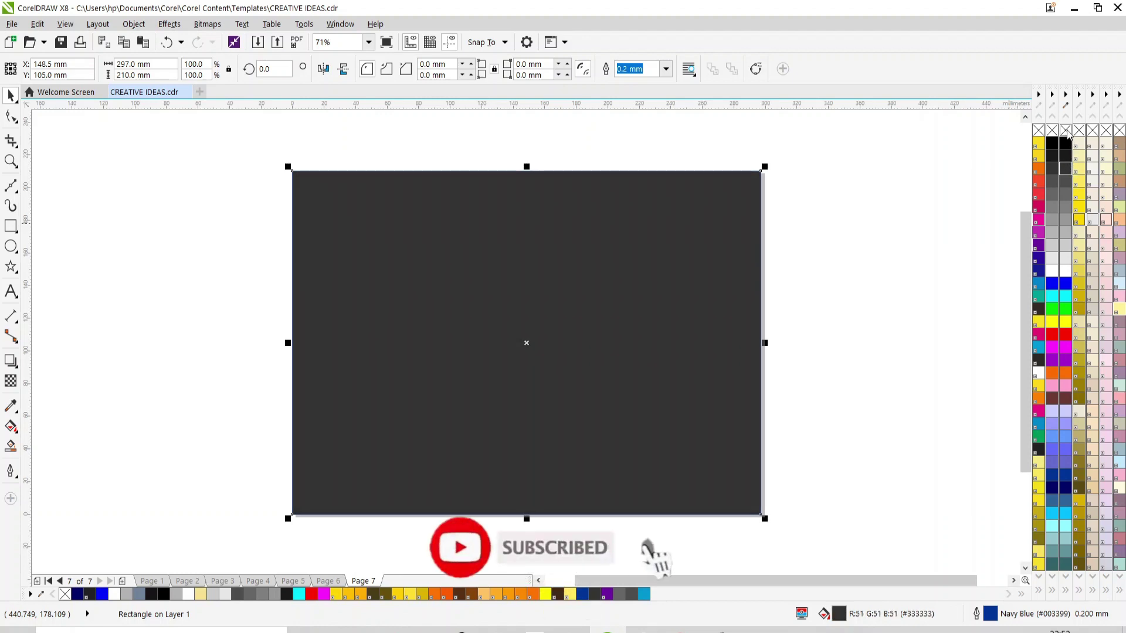
{"action": "left_click", "coordinate": [197, 265]}
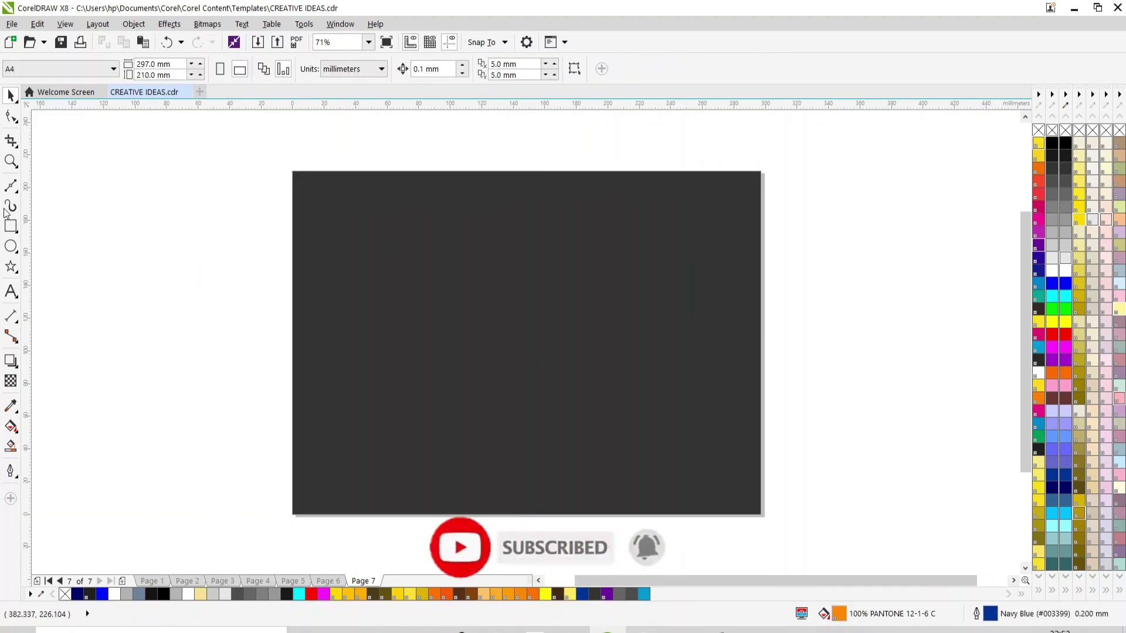
{"action": "left_click", "coordinate": [11, 291]}
{"action": "left_click", "coordinate": [188, 282]}
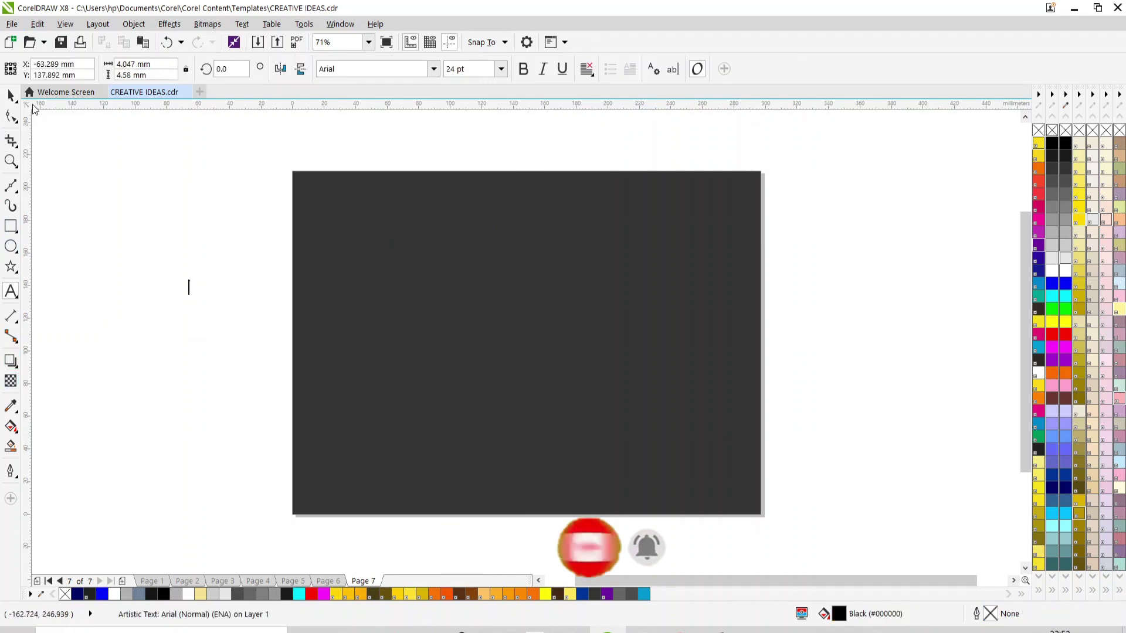
{"action": "left_click", "coordinate": [15, 100]}
{"action": "left_click", "coordinate": [10, 115]}
{"action": "left_click", "coordinate": [10, 116]}
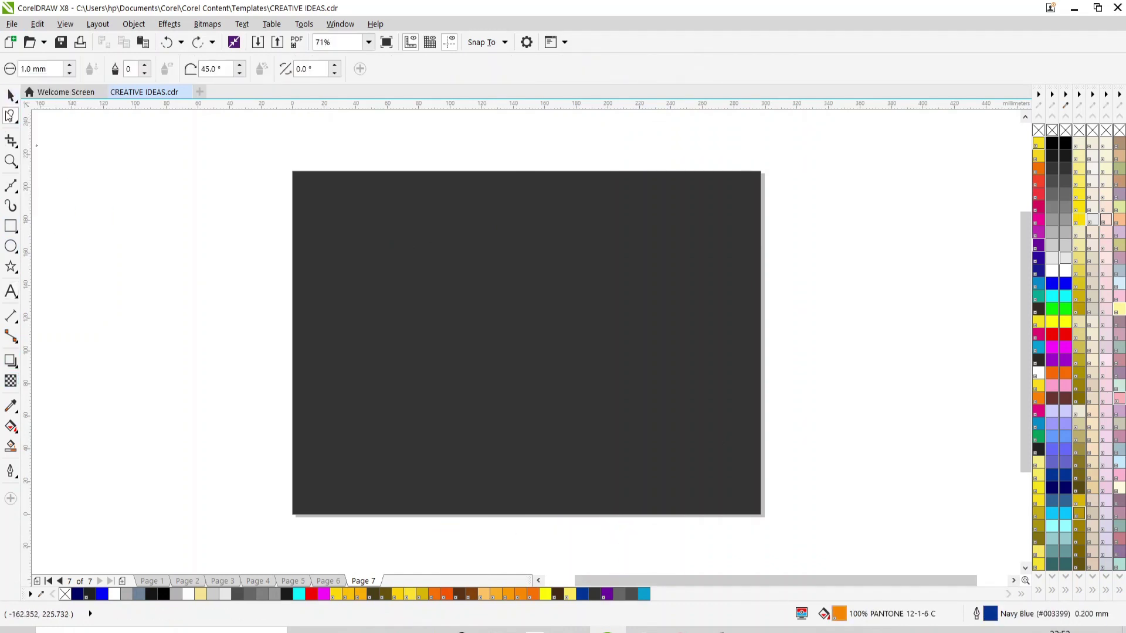
{"action": "left_click", "coordinate": [10, 95]}
Draw a vertical bar about 24 mm wide and 160 mm high beside the page and move it onto the dark background.
{"action": "left_click", "coordinate": [11, 226]}
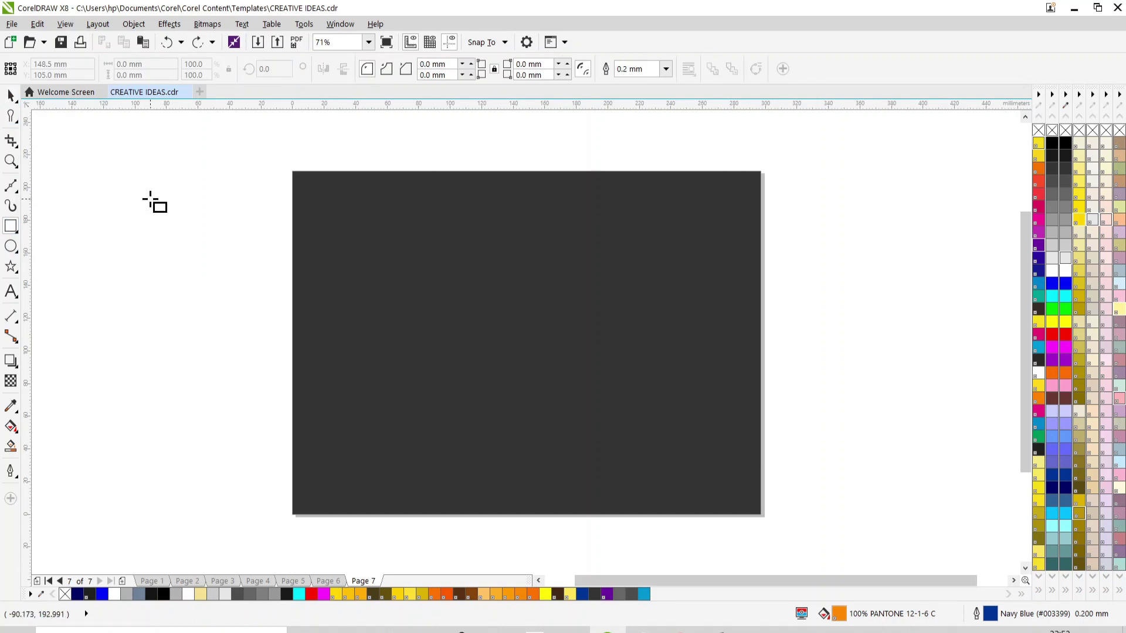
{"action": "mouse_move", "coordinate": [150, 200]}
{"action": "left_mouse_down"}
{"action": "mouse_move", "coordinate": [183, 307]}
{"action": "mouse_move", "coordinate": [189, 457]}
{"action": "left_mouse_up"}
{"action": "left_click", "coordinate": [9, 97]}
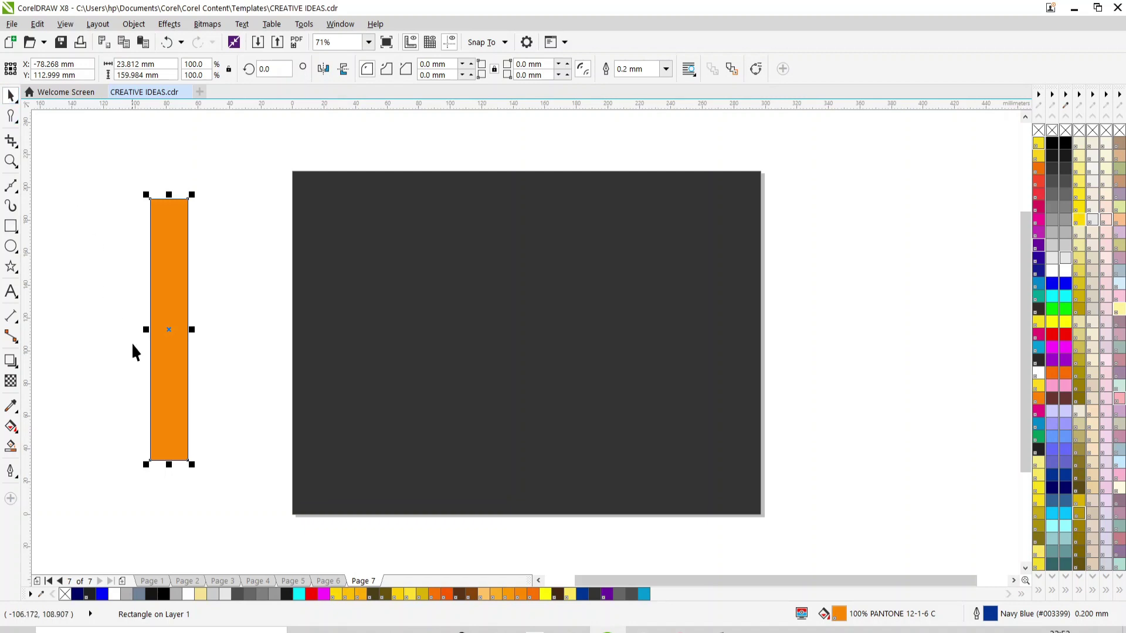
{"action": "left_click_drag", "start_coordinate": [166, 332], "coordinate": [612, 337]}
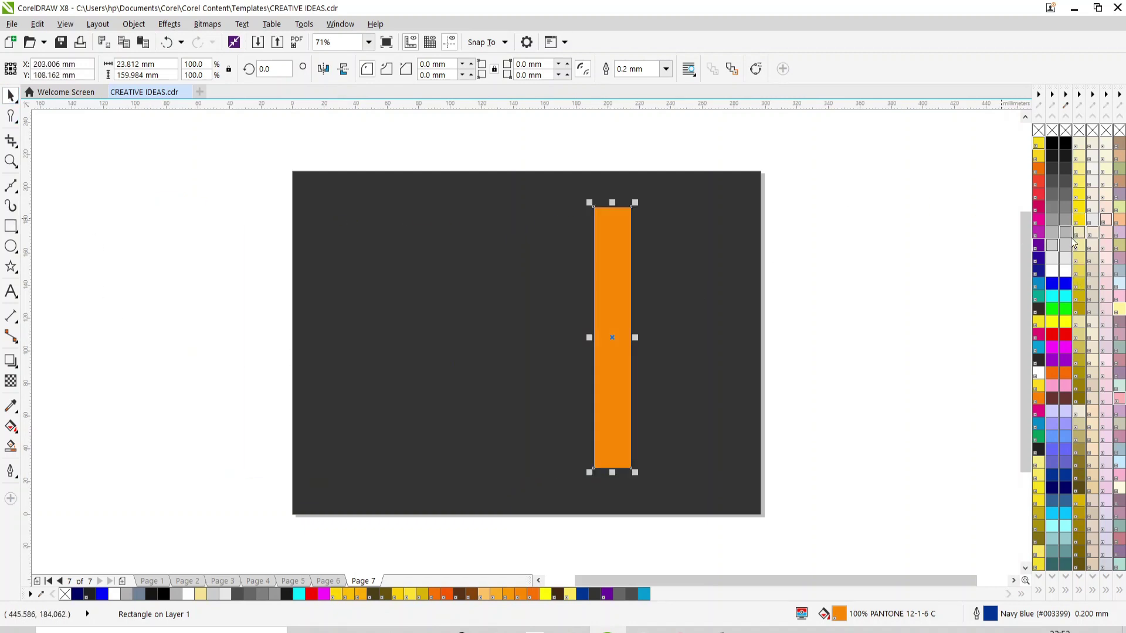
Fill the bar with grey #666666 and rotate it about 41 degrees so it slopes down to the right.
{"action": "left_click", "coordinate": [1065, 234]}
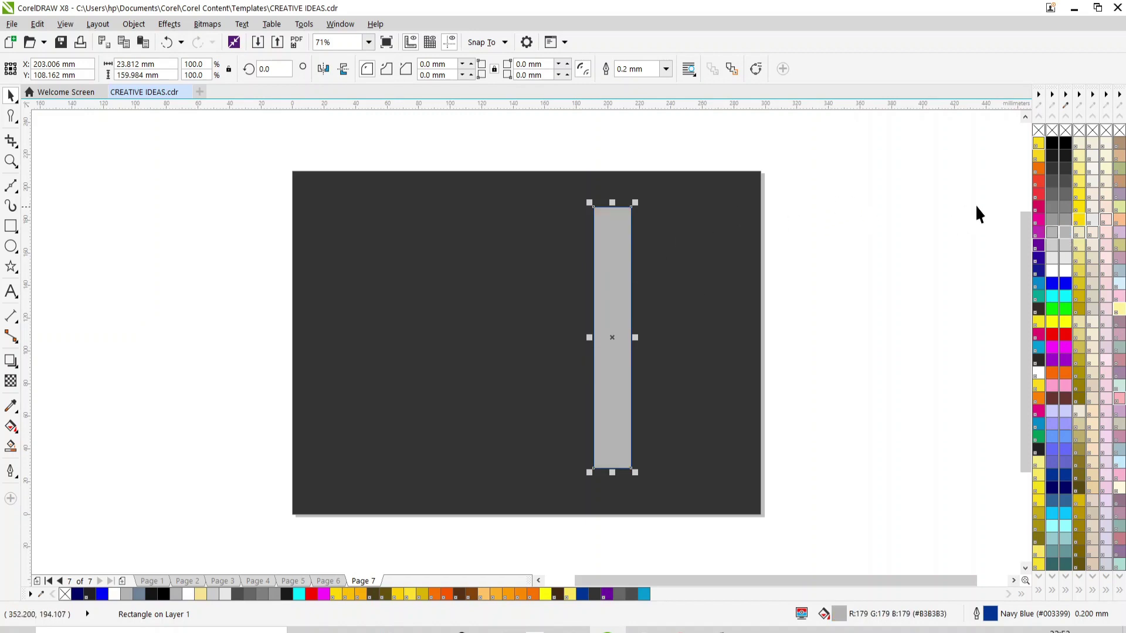
{"action": "left_click", "coordinate": [1066, 203]}
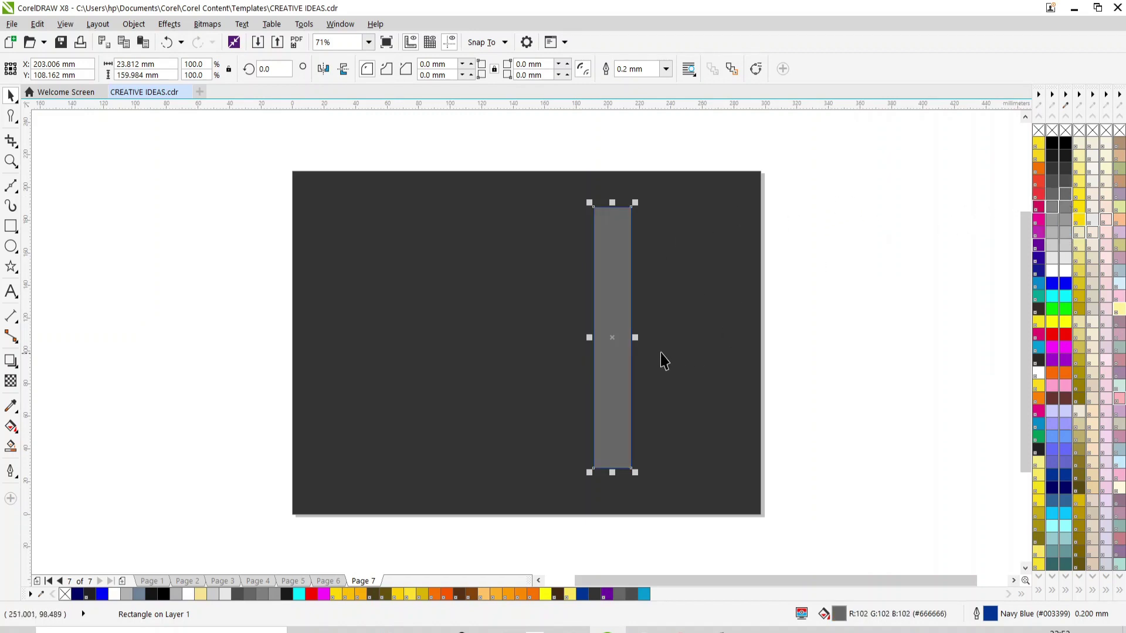
{"action": "left_click", "coordinate": [605, 308]}
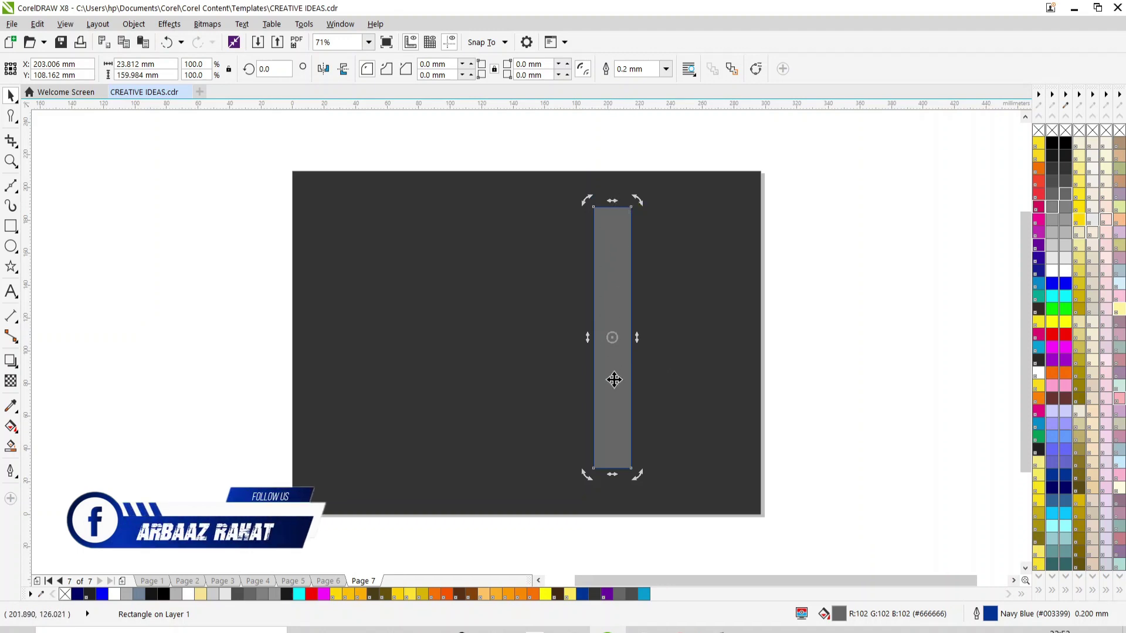
{"action": "mouse_move", "coordinate": [636, 470]}
{"action": "left_mouse_down"}
{"action": "mouse_move", "coordinate": [690, 429]}
{"action": "mouse_move", "coordinate": [699, 405]}
{"action": "left_mouse_up"}
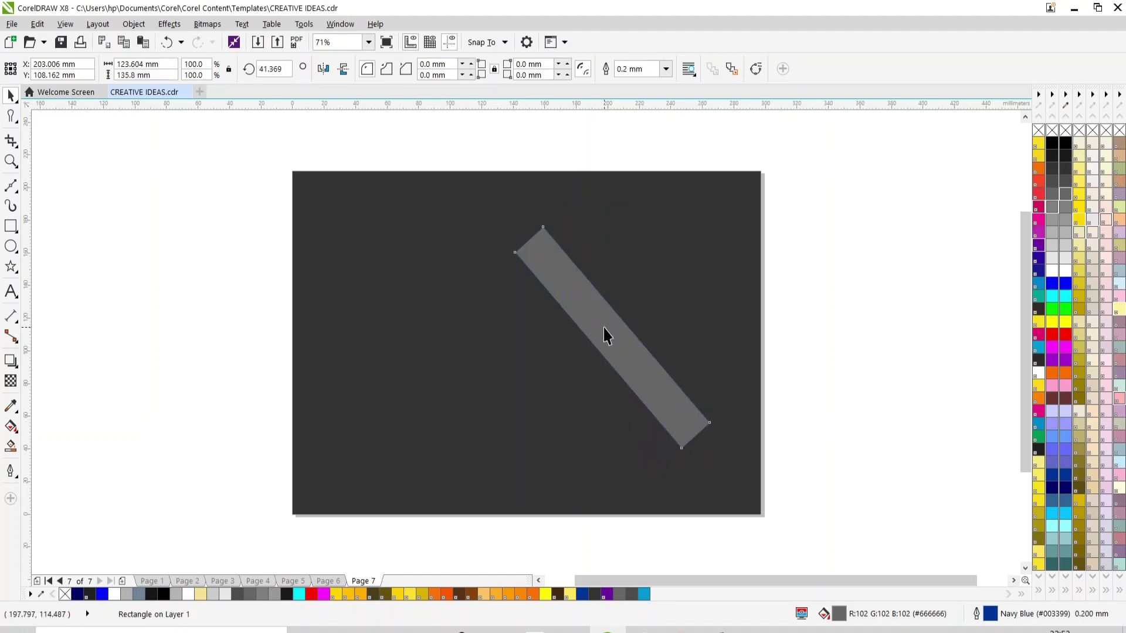
Duplicate the slanted bar down and to the left with a narrow gap, and repeat the duplication for a third parallel bar.
{"action": "left_click_drag", "start_coordinate": [603, 328], "coordinate": [580, 366]}
{"action": "right_click", "coordinate": [580, 366]}
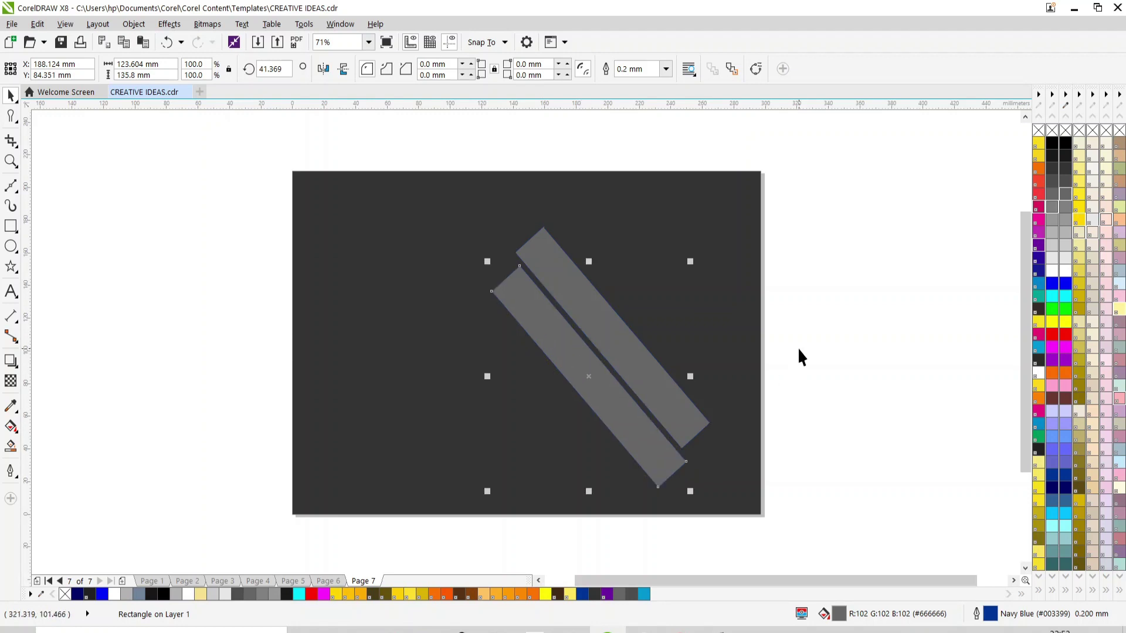
{"action": "key", "text": "ctrl+r"}
{"action": "key", "text": "Escape"}
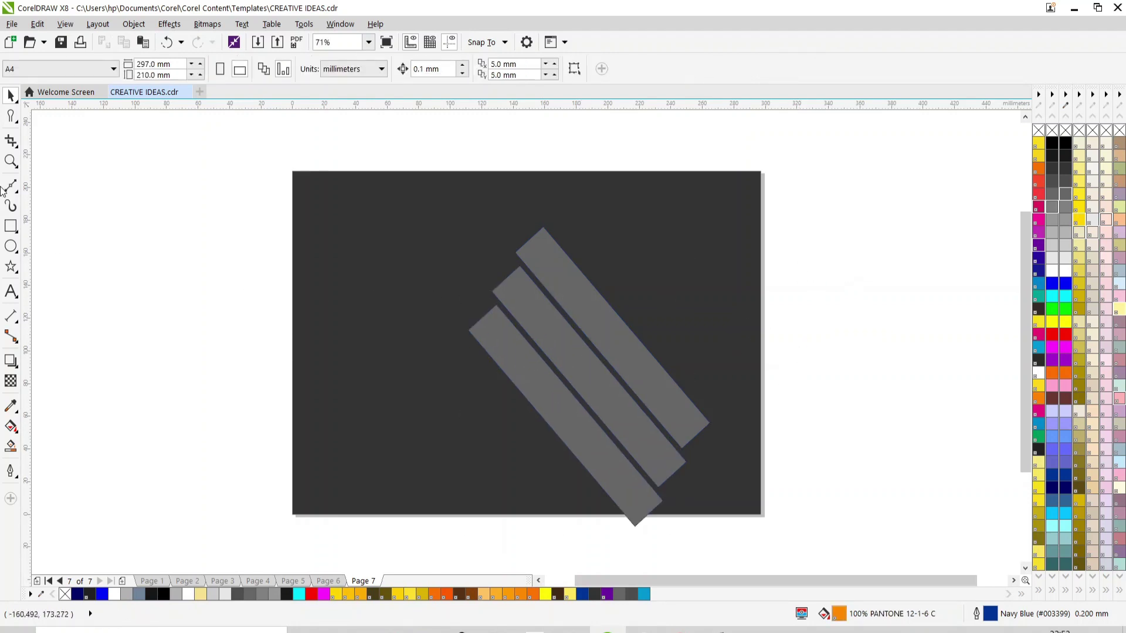
Draw a rectangle about 210 mm wide and 124 mm high over the lower part of the bars and shift it slightly upward.
{"action": "left_click", "coordinate": [9, 228]}
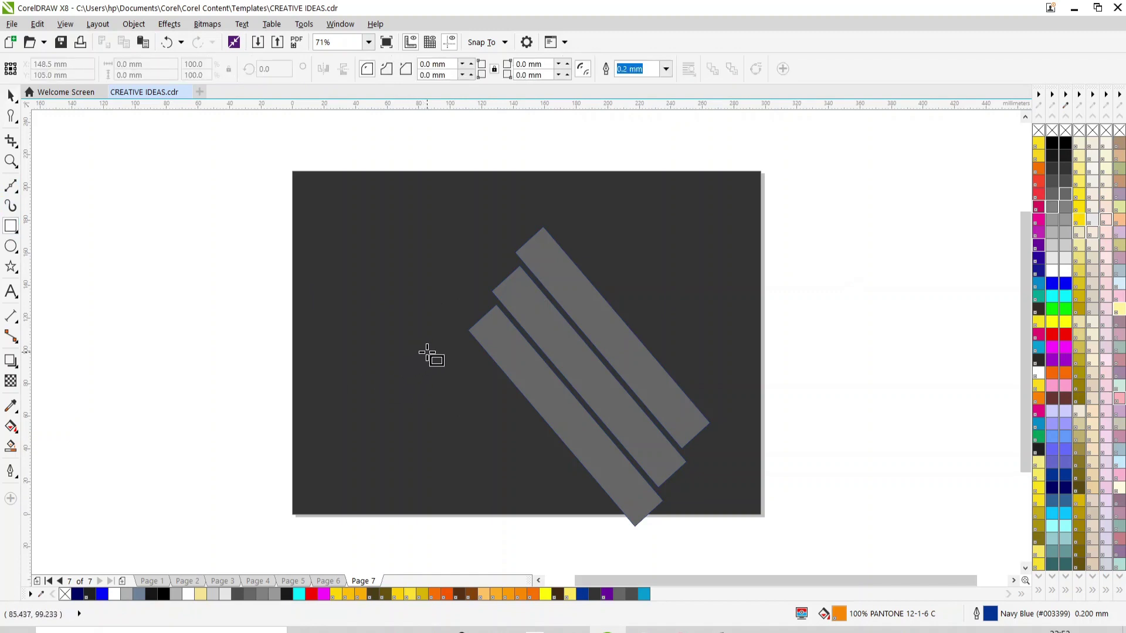
{"action": "left_click_drag", "start_coordinate": [427, 352], "coordinate": [762, 558]}
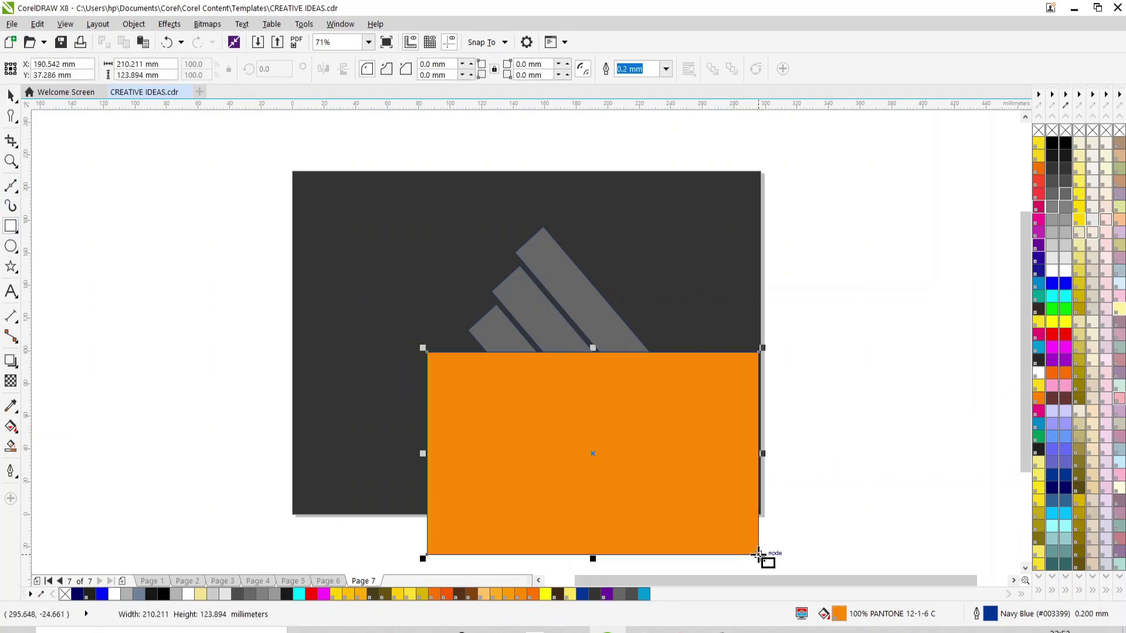
{"action": "left_click_drag", "start_coordinate": [591, 452], "coordinate": [592, 441]}
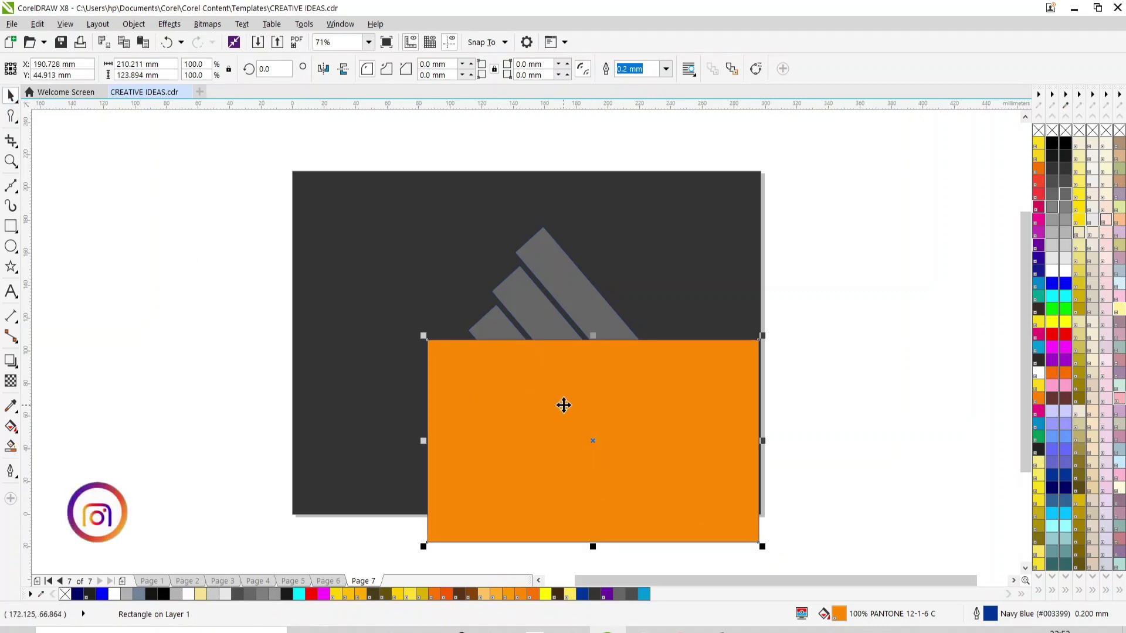
Trim the lower part of all three grey bars with the orange rectangle and delete the rectangle.
{"action": "left_click", "coordinate": [500, 332]}
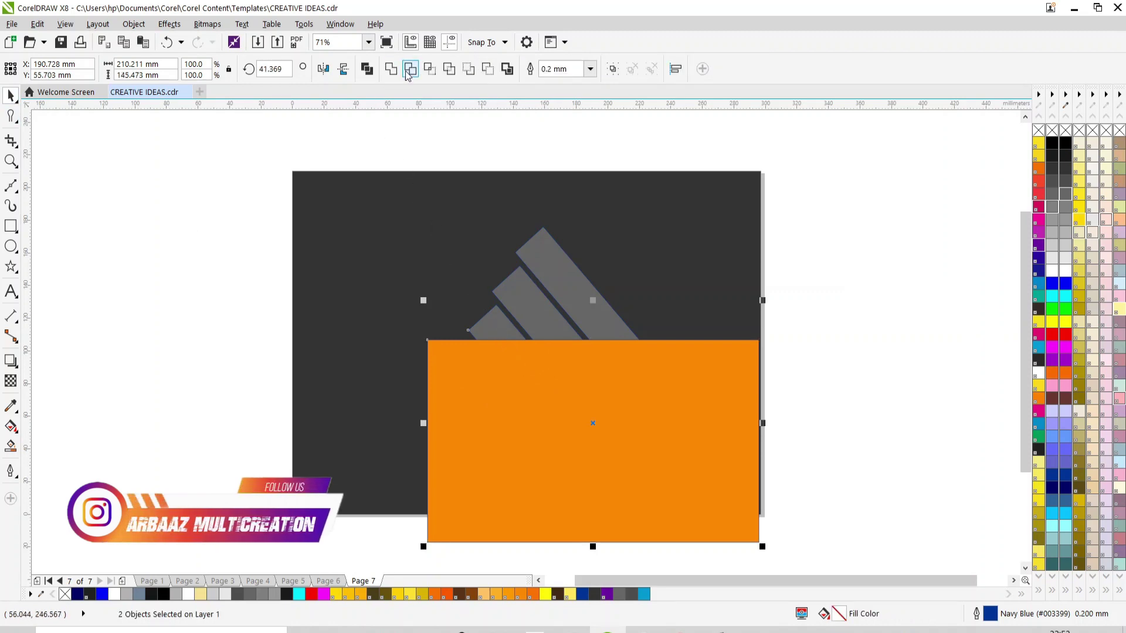
{"action": "left_click", "coordinate": [604, 460]}
{"action": "left_click", "coordinate": [528, 309], "text": "shift"}
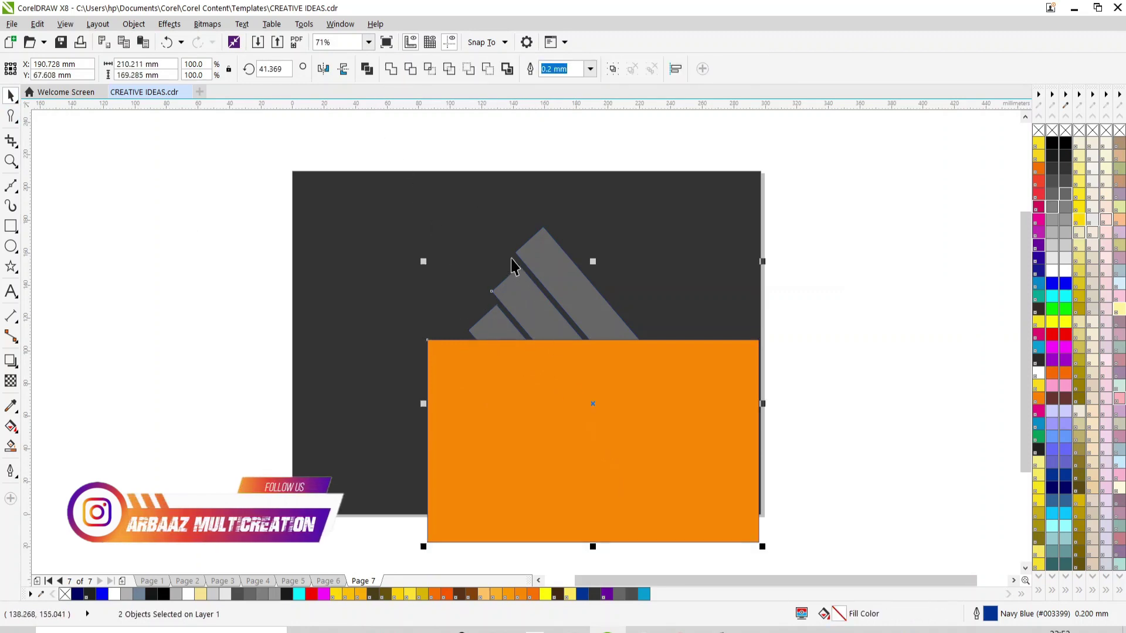
{"action": "left_click", "coordinate": [576, 318]}
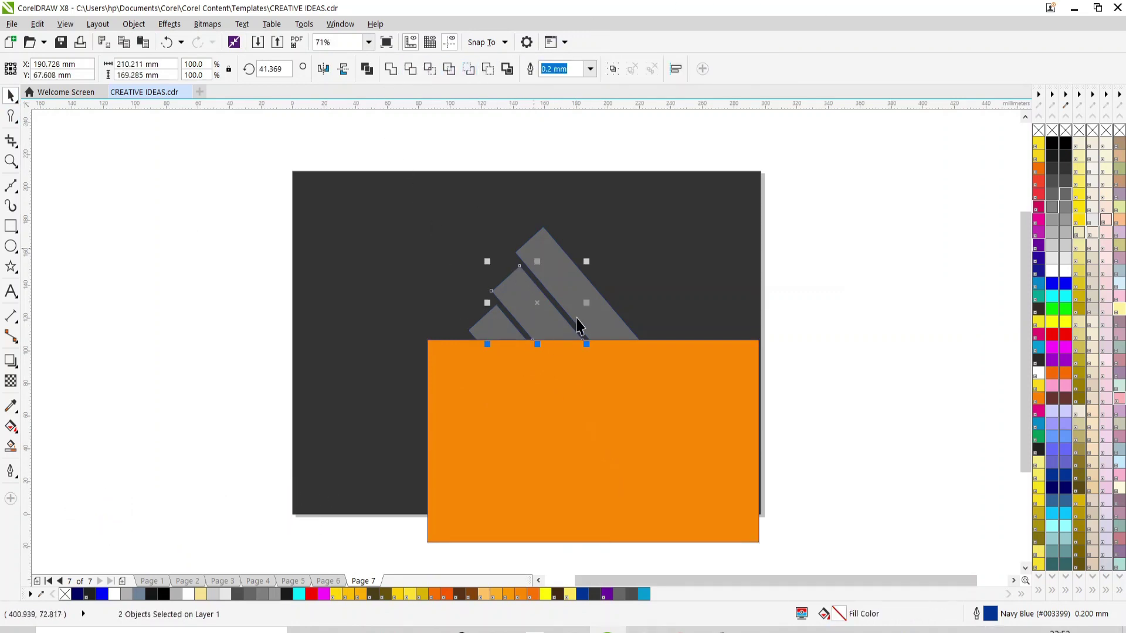
{"action": "left_click", "coordinate": [635, 385]}
{"action": "left_click", "coordinate": [576, 279], "text": "shift"}
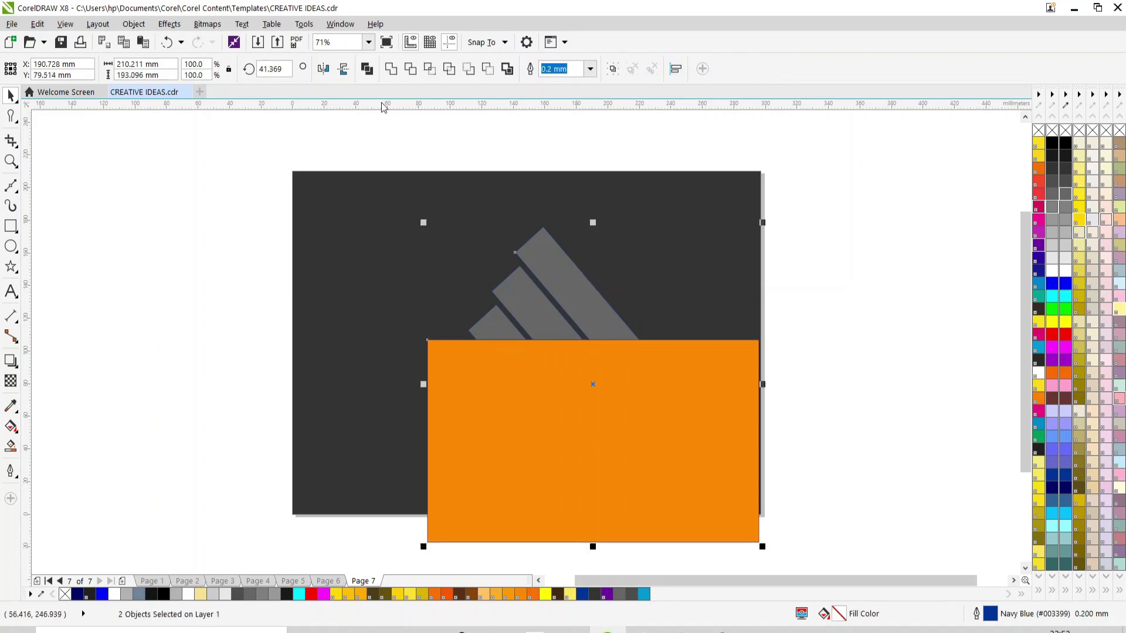
{"action": "left_click", "coordinate": [410, 69]}
{"action": "left_click", "coordinate": [814, 234]}
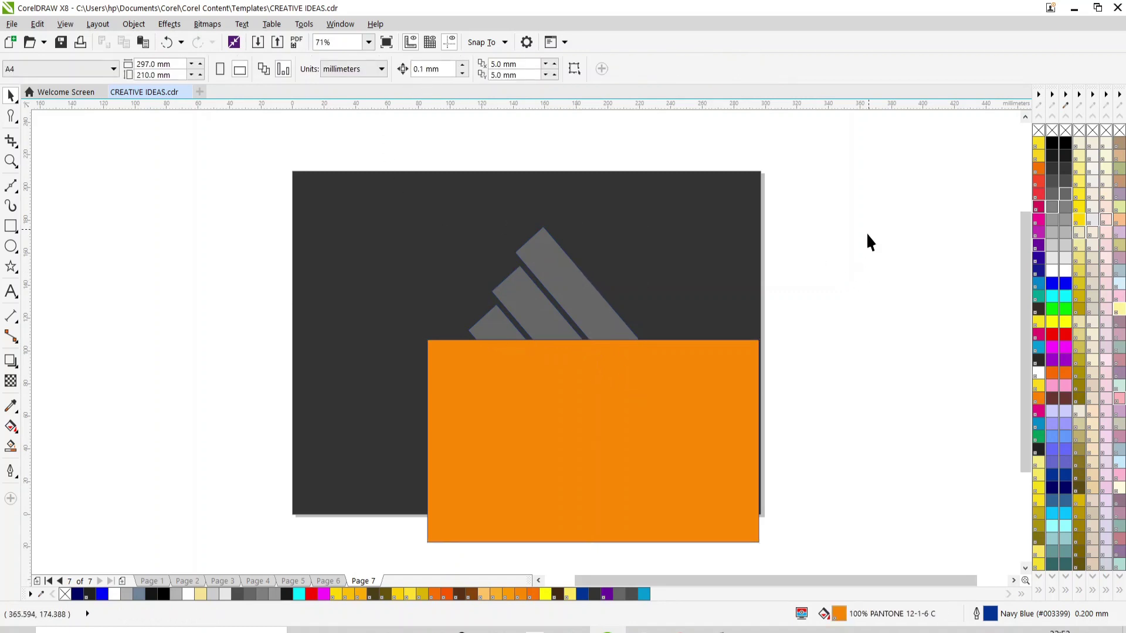
{"action": "left_click", "coordinate": [677, 432]}
{"action": "key", "text": "Delete"}
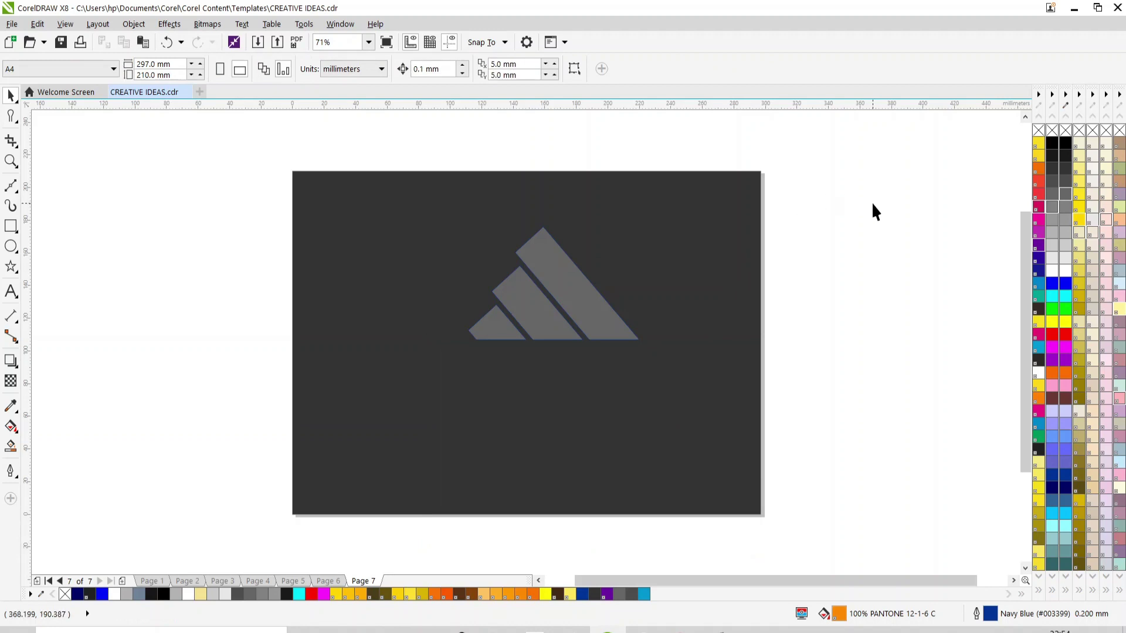
Group the three trimmed bars and remove their outline.
{"action": "left_click_drag", "start_coordinate": [872, 203], "coordinate": [406, 411]}
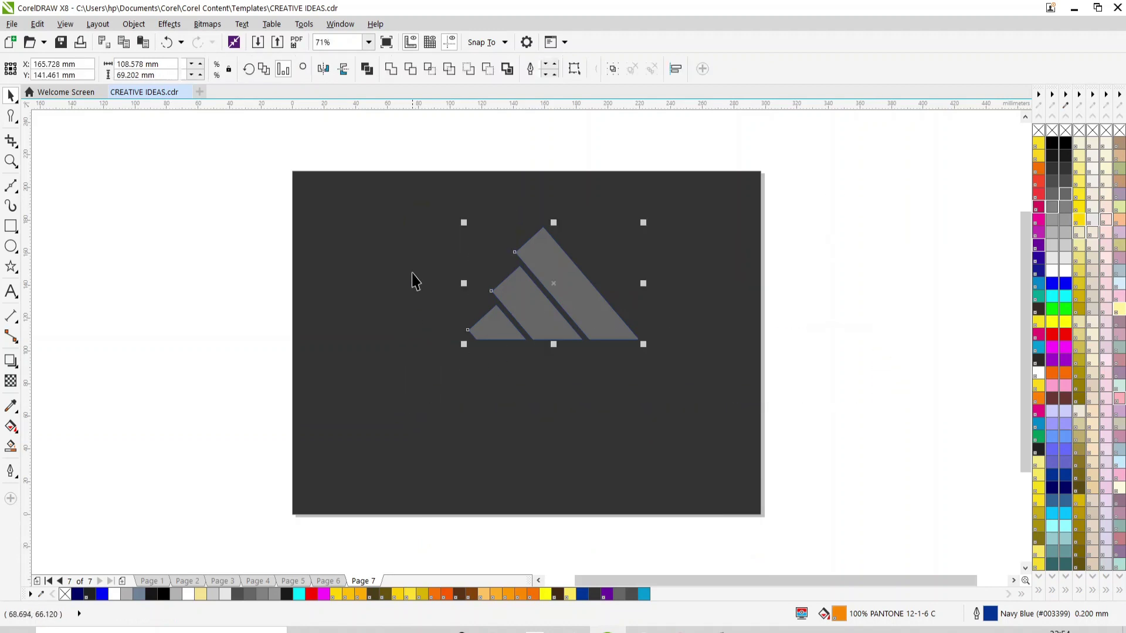
{"action": "left_click", "coordinate": [618, 70]}
{"action": "right_click", "coordinate": [1039, 131]}
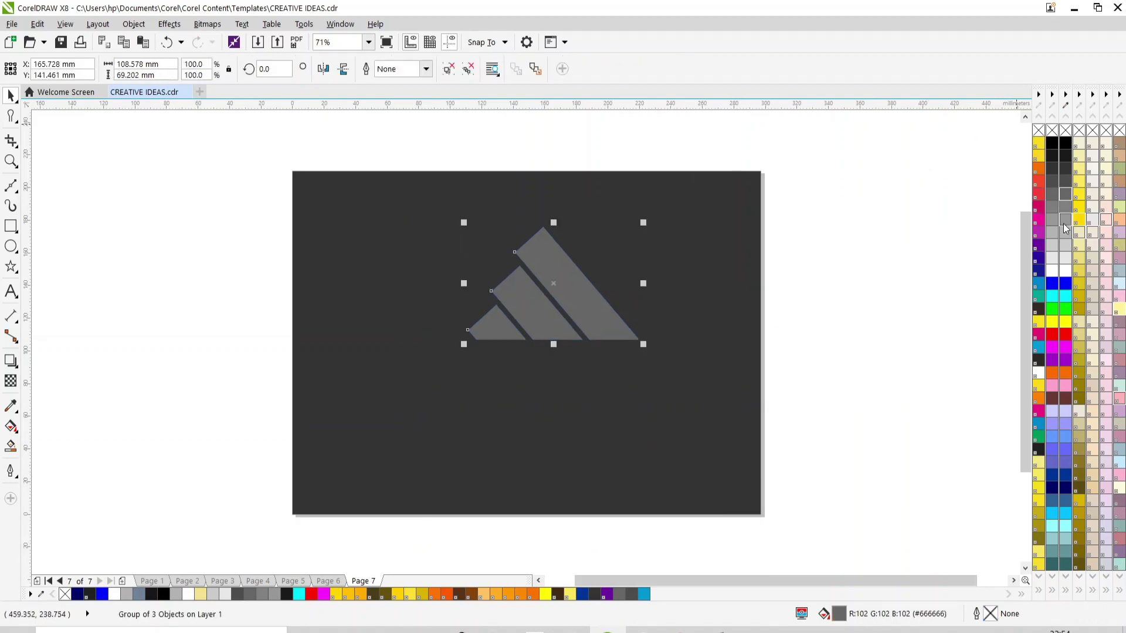
Fill the bar group with light grey #B3B3B3 and move it slightly up and to the left.
{"action": "left_click", "coordinate": [1065, 239]}
{"action": "left_click", "coordinate": [892, 289]}
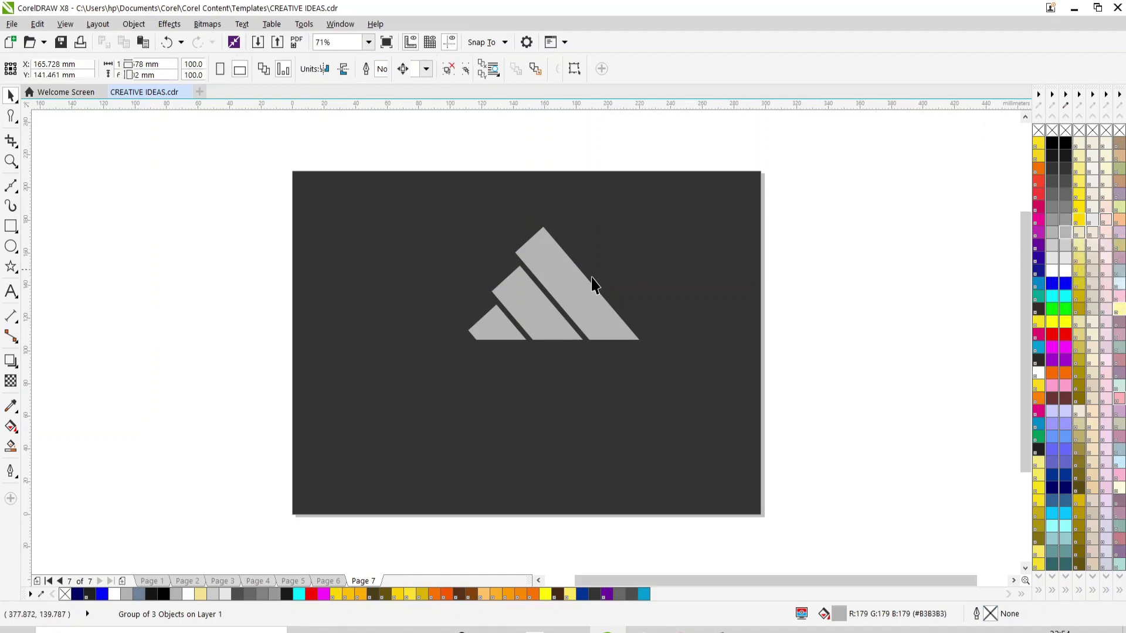
{"action": "left_click_drag", "start_coordinate": [551, 285], "coordinate": [548, 278]}
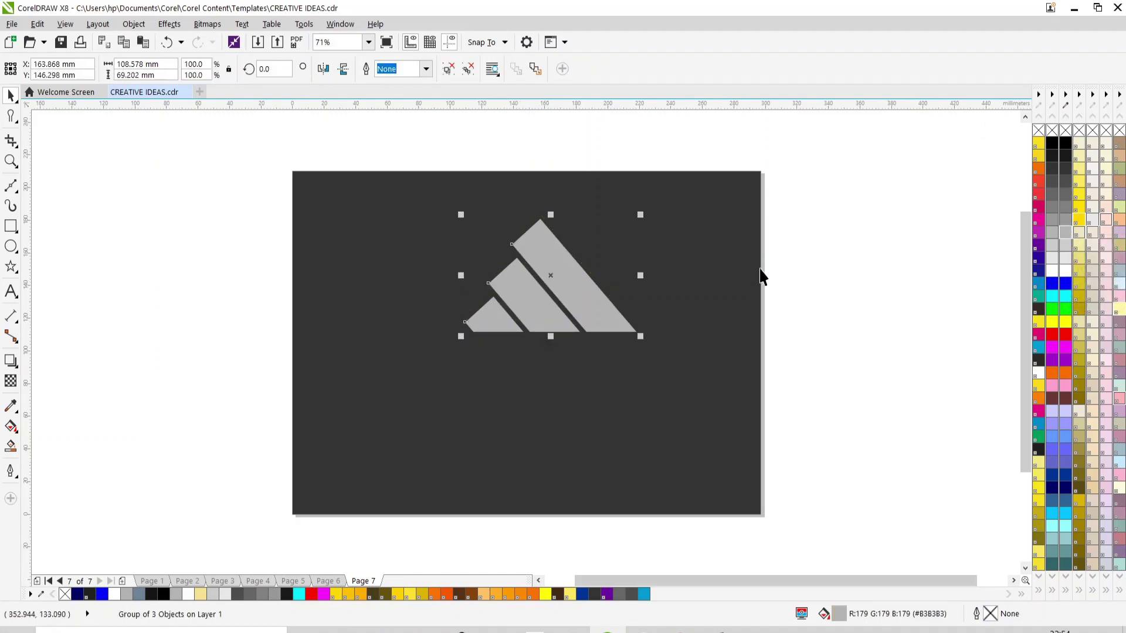
Extrude the bar group toward the lower left with the back-parallel extrusion type and shorten it to about -54 mm by -45 mm.
{"action": "left_click", "coordinate": [13, 362]}
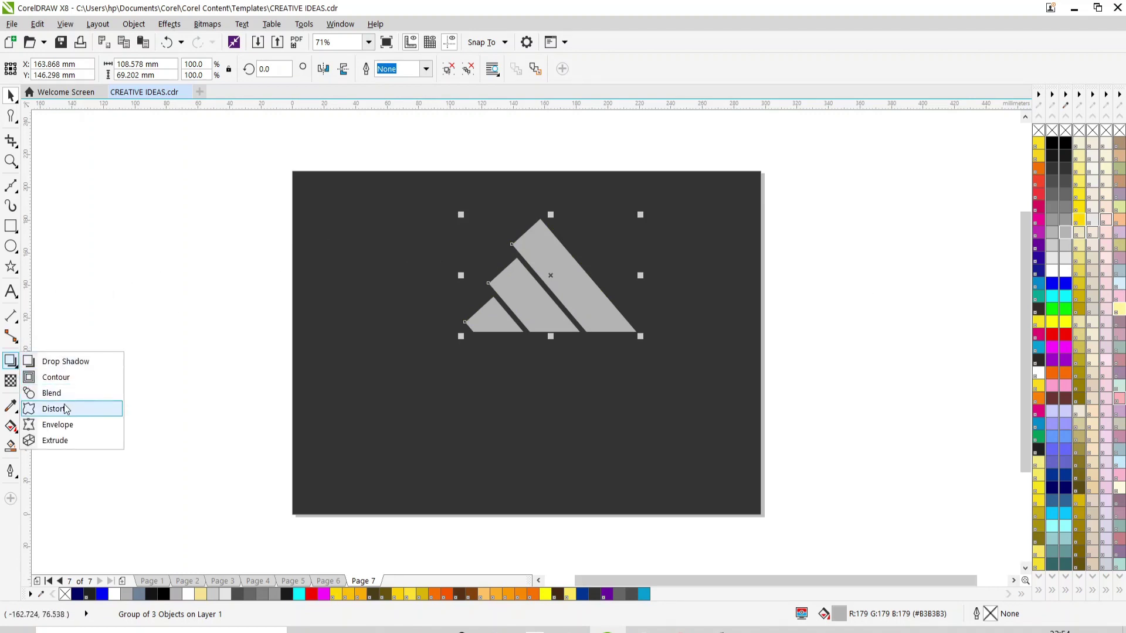
{"action": "left_click", "coordinate": [73, 440]}
{"action": "left_click_drag", "start_coordinate": [532, 270], "coordinate": [391, 457]}
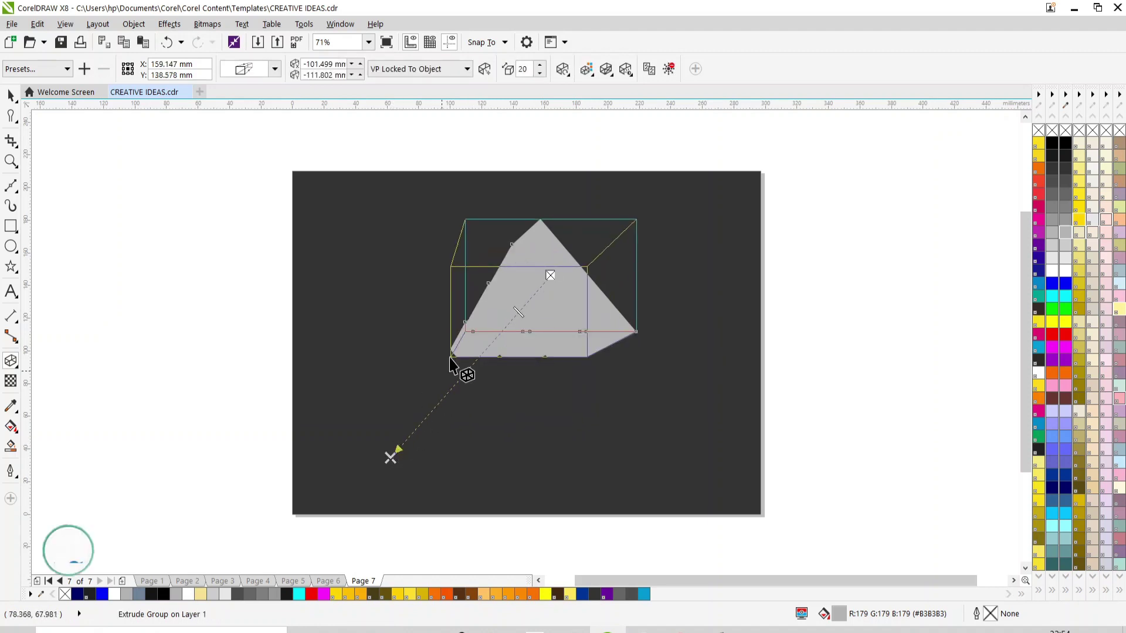
{"action": "left_click", "coordinate": [593, 76]}
{"action": "left_click", "coordinate": [274, 69]}
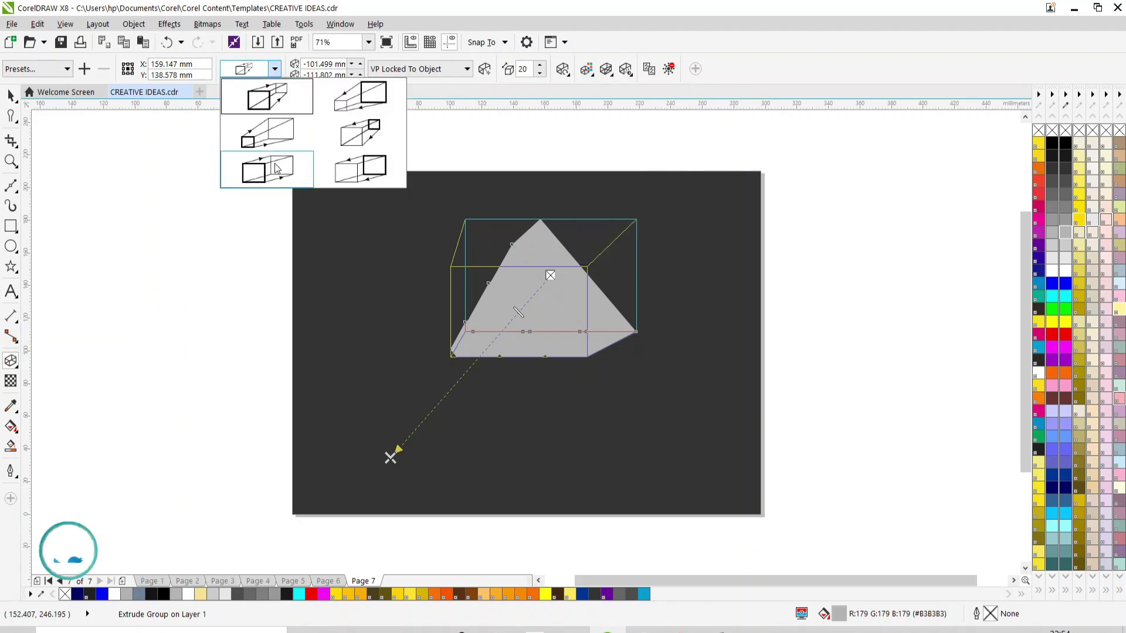
{"action": "left_click", "coordinate": [277, 168]}
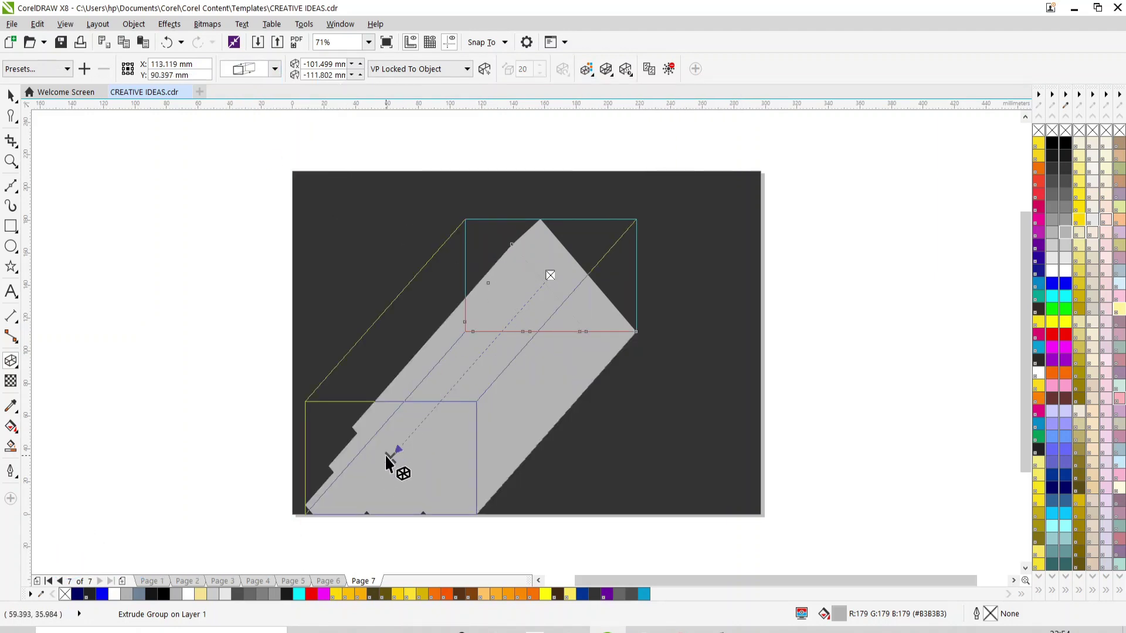
{"action": "left_click_drag", "start_coordinate": [385, 455], "coordinate": [464, 349]}
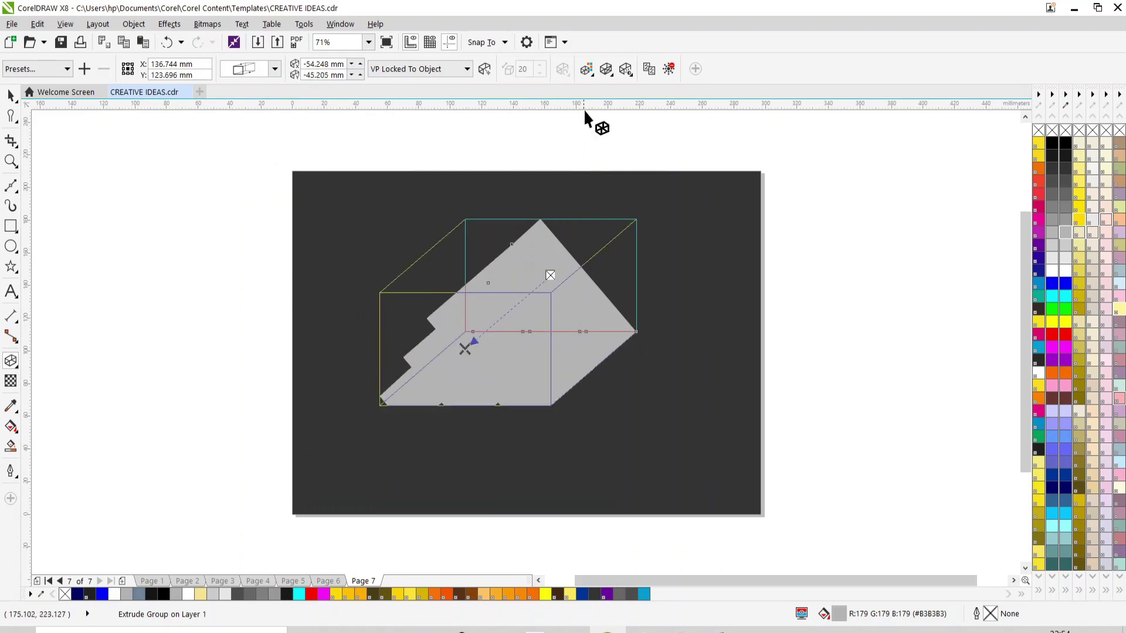
Apply colour shading to the extrusion with near-black at both ends and adjust its offset to about -64 mm by -43 mm.
{"action": "left_click", "coordinate": [589, 75]}
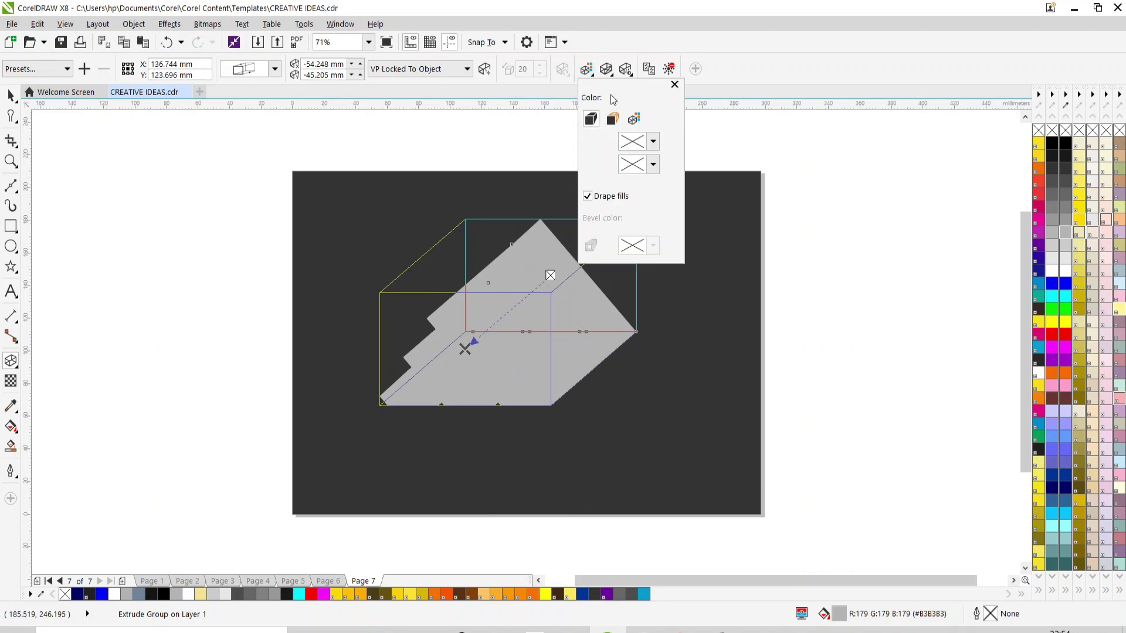
{"action": "left_click", "coordinate": [633, 119]}
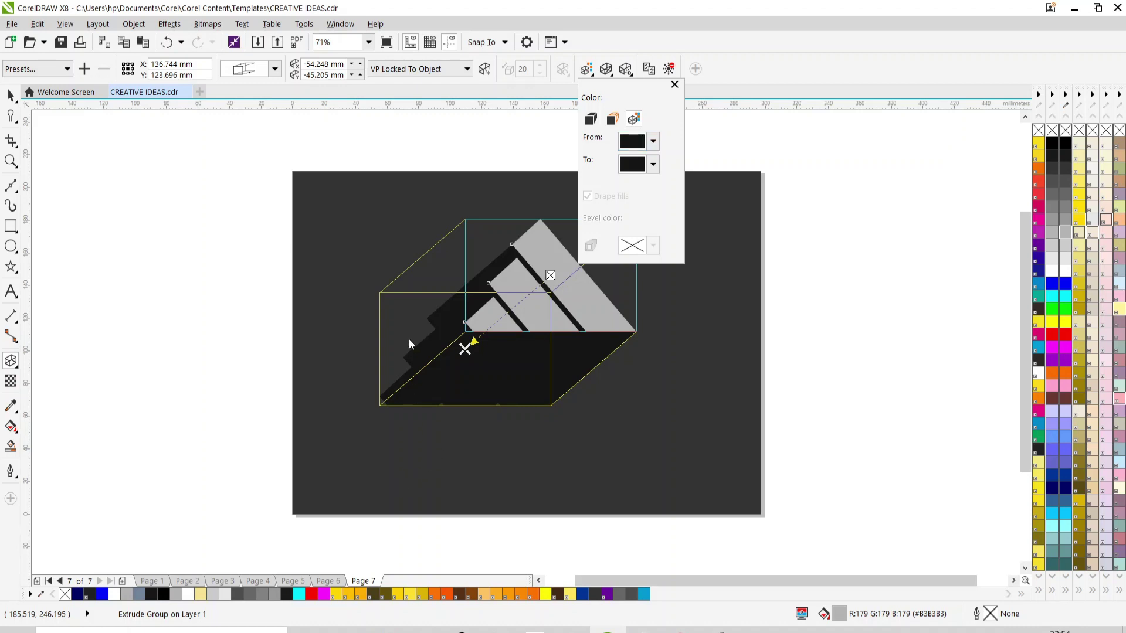
{"action": "left_click", "coordinate": [462, 353]}
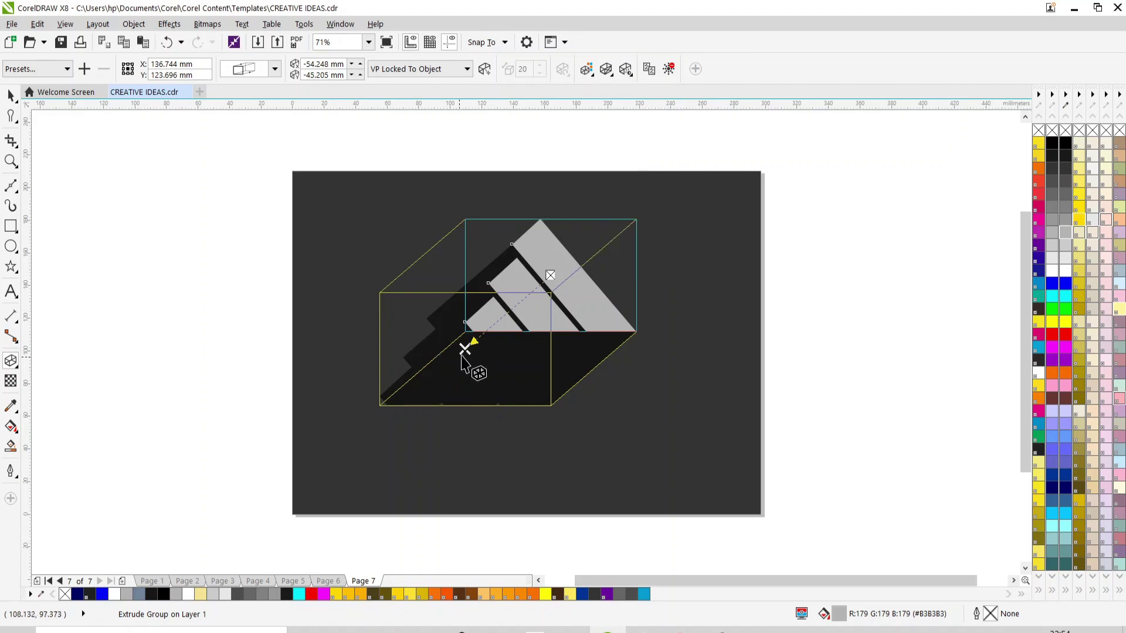
{"action": "left_click_drag", "start_coordinate": [462, 351], "coordinate": [450, 345]}
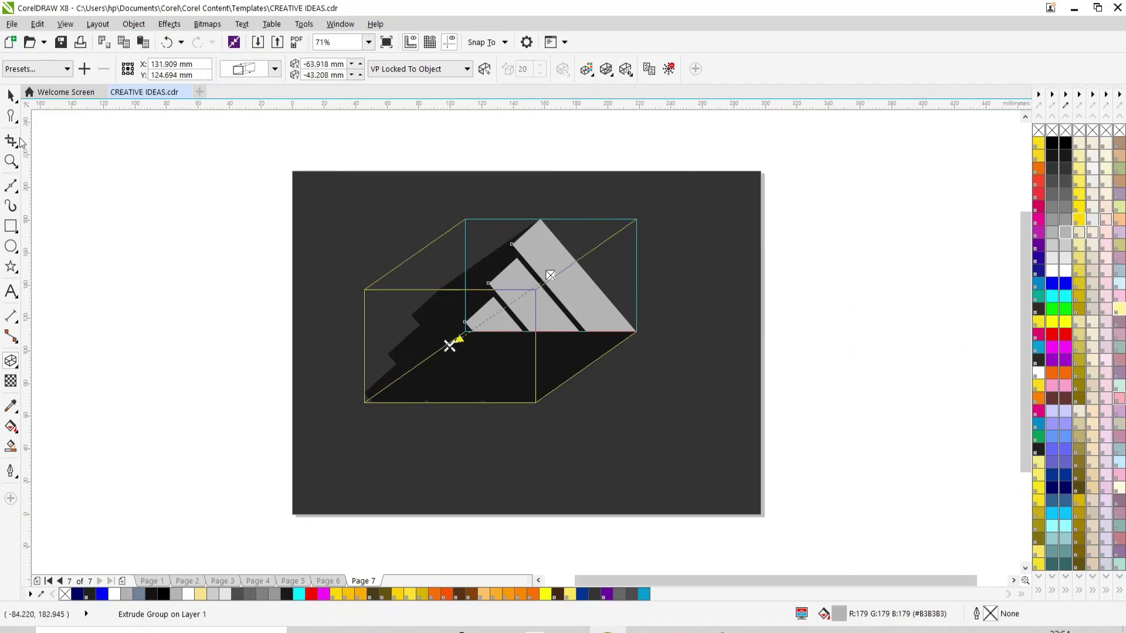
{"action": "left_click", "coordinate": [9, 97]}
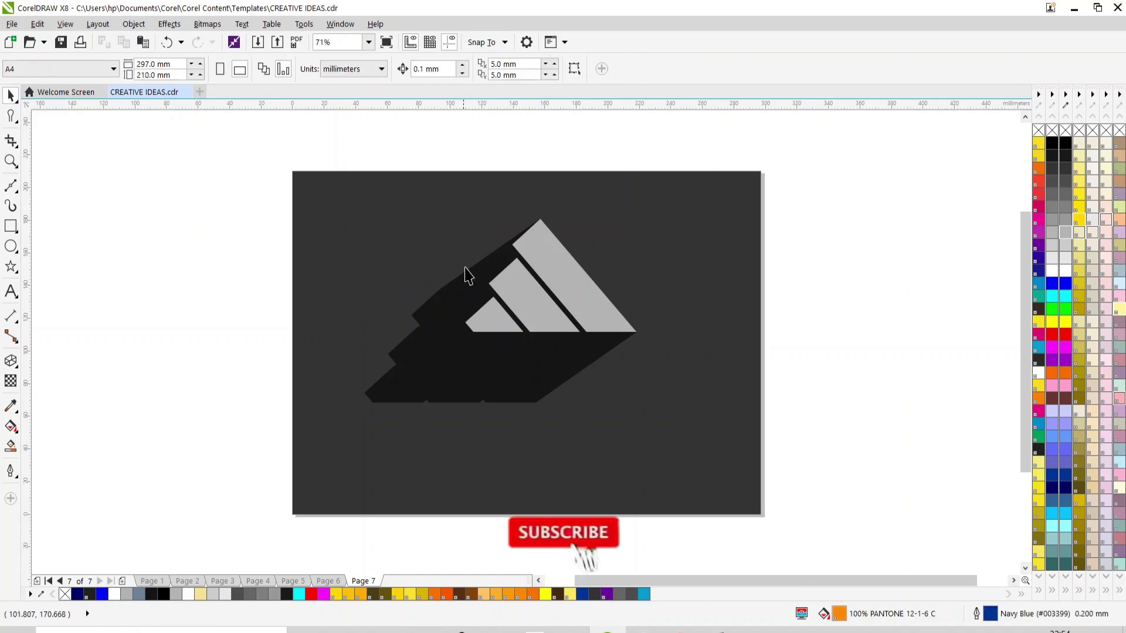
Fill the grouped three bars with white.
{"action": "left_click", "coordinate": [516, 285]}
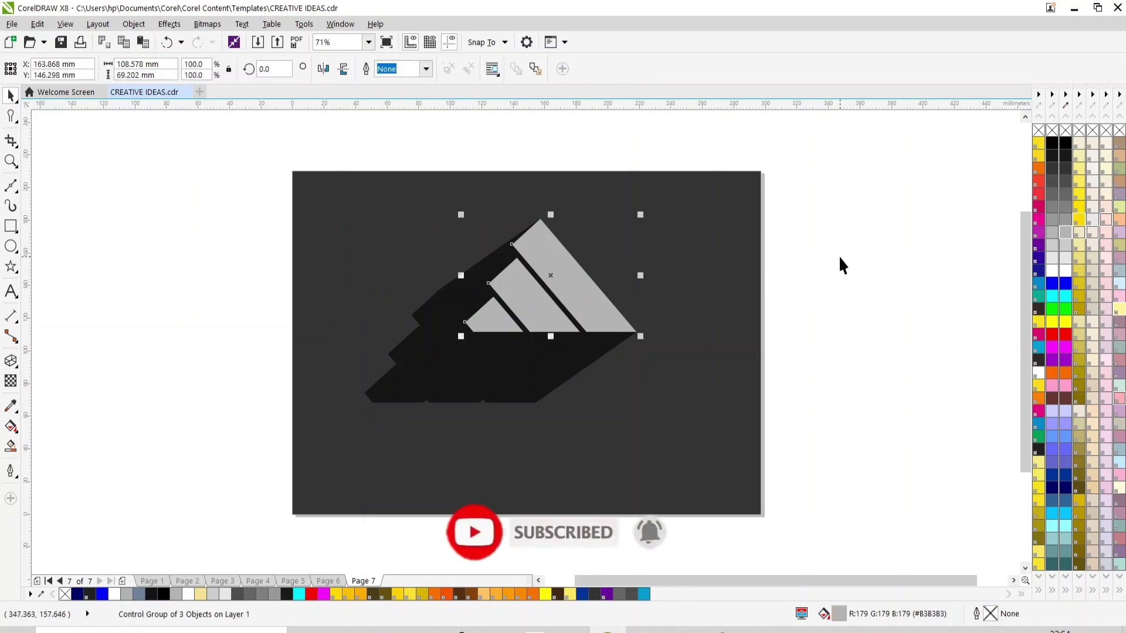
{"action": "key", "text": "ctrl+g"}
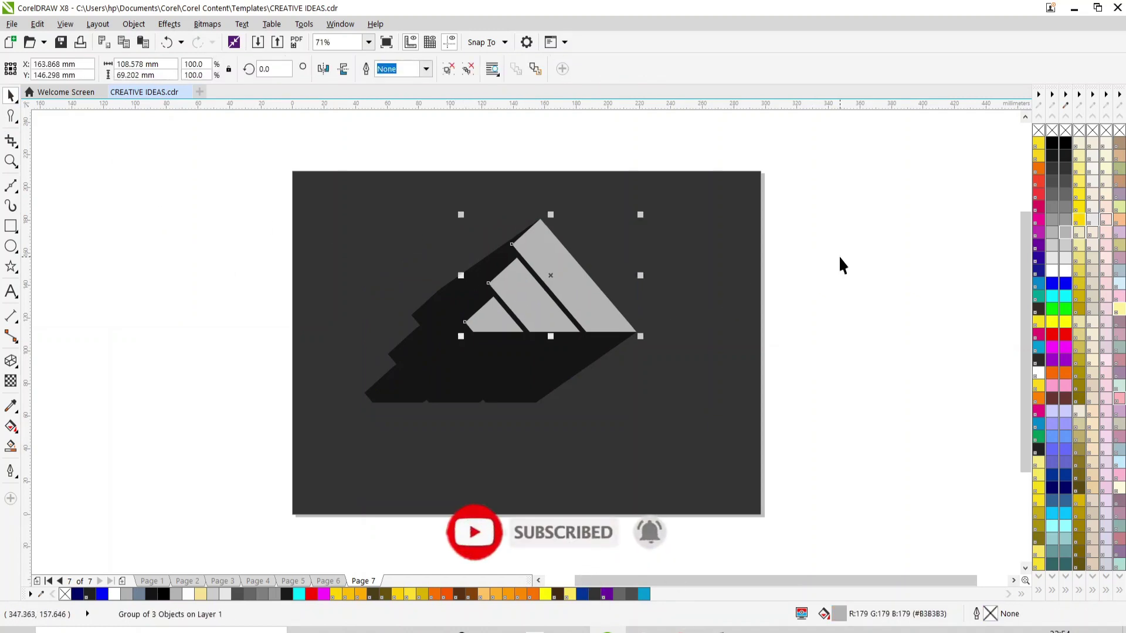
{"action": "left_click", "coordinate": [1052, 270]}
{"action": "left_click", "coordinate": [901, 259]}
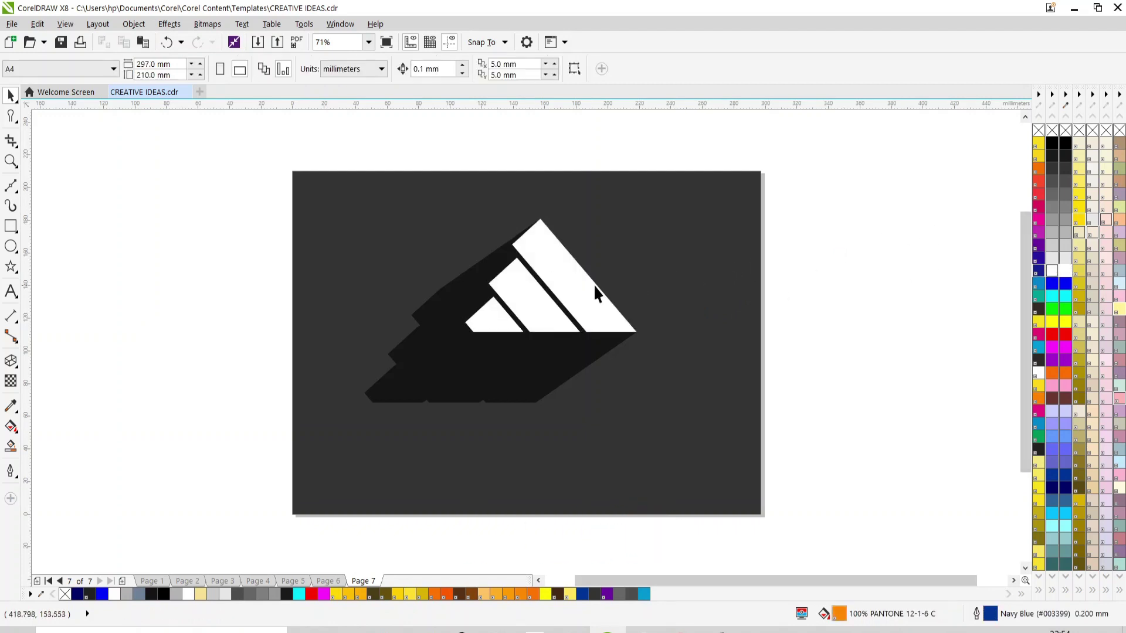
Fill the three-bar group with light grey #B3B3B3.
{"action": "left_click", "coordinate": [535, 280]}
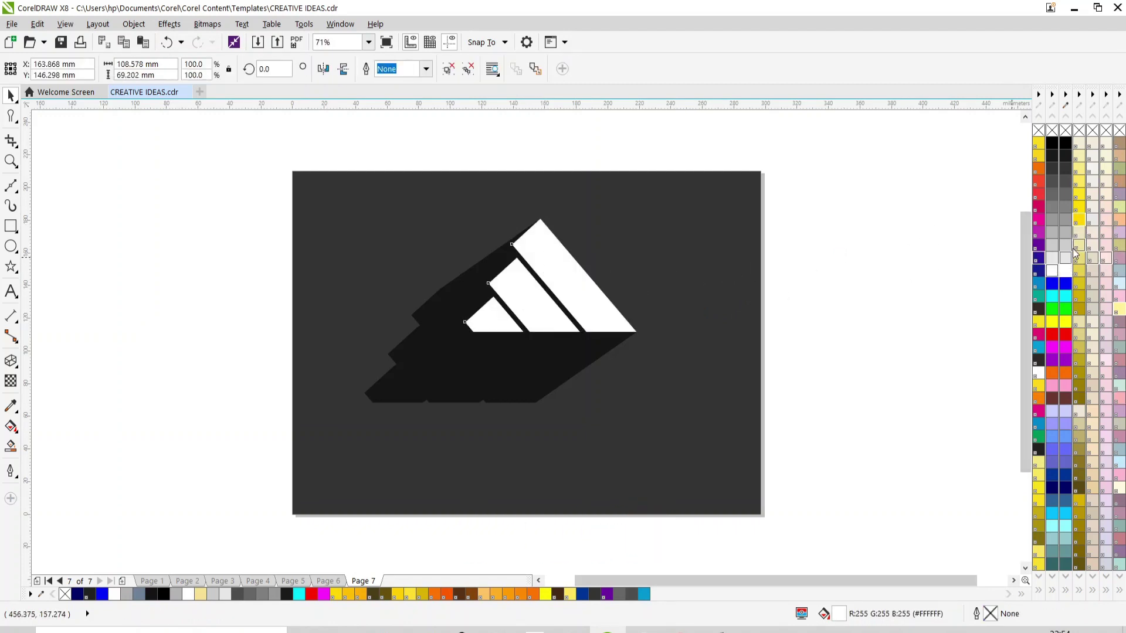
{"action": "left_click", "coordinate": [1066, 234]}
{"action": "left_click", "coordinate": [887, 244]}
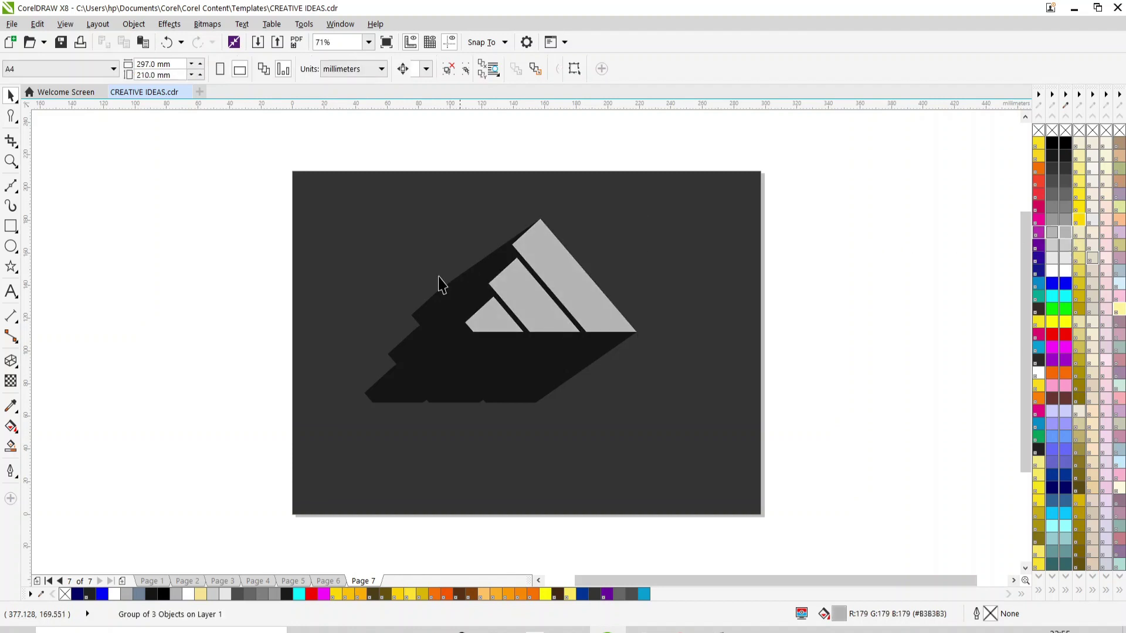
Shorten the bar group's extrusion to an offset of about -52 mm by -32 mm.
{"action": "left_click", "coordinate": [10, 292]}
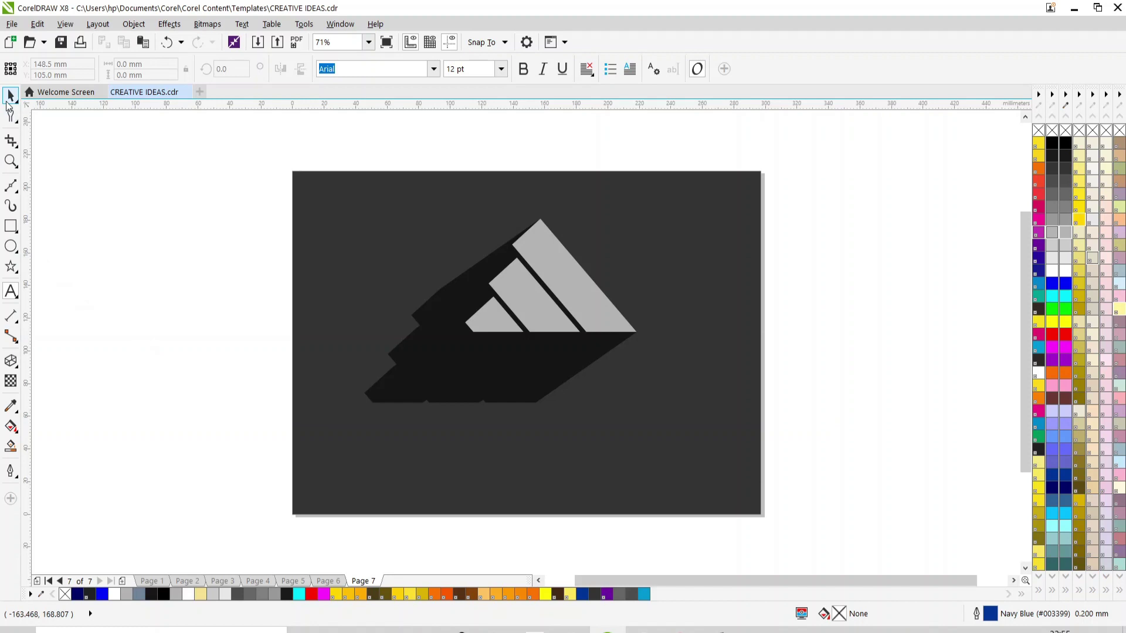
{"action": "left_click", "coordinate": [10, 95]}
{"action": "left_click", "coordinate": [472, 361]}
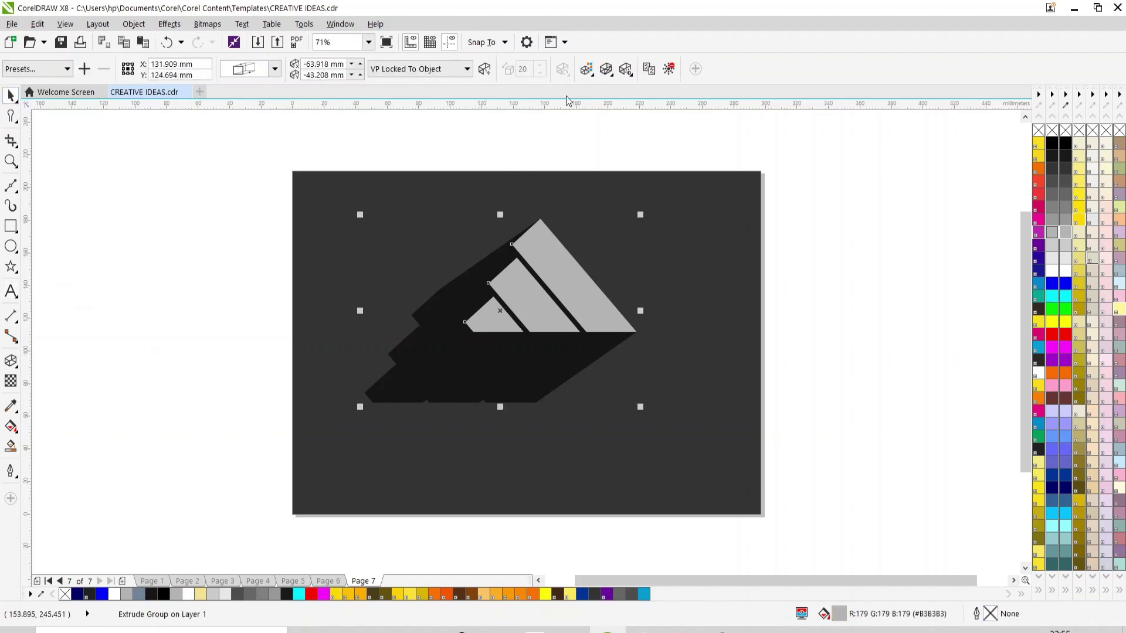
{"action": "left_click", "coordinate": [586, 69]}
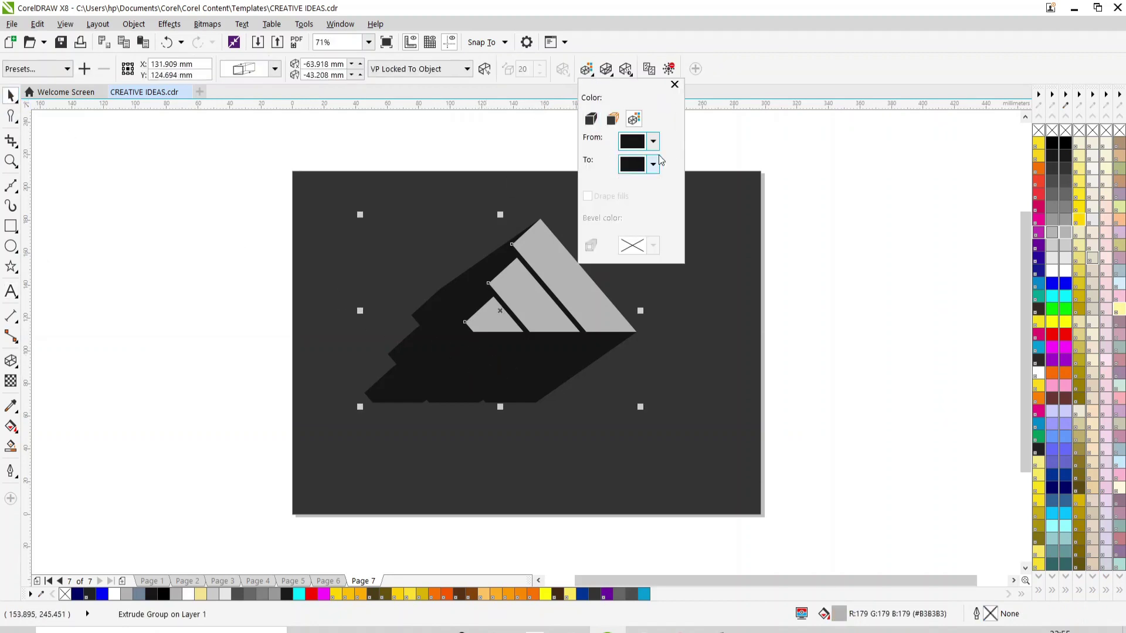
{"action": "left_click", "coordinate": [7, 365]}
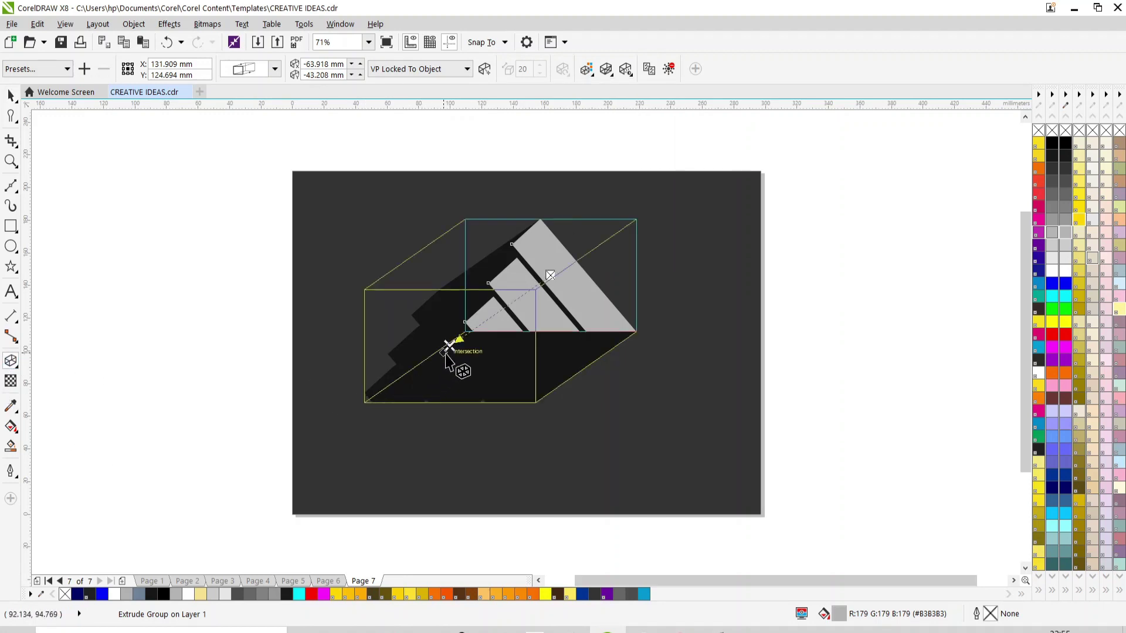
{"action": "left_click_drag", "start_coordinate": [452, 344], "coordinate": [469, 329]}
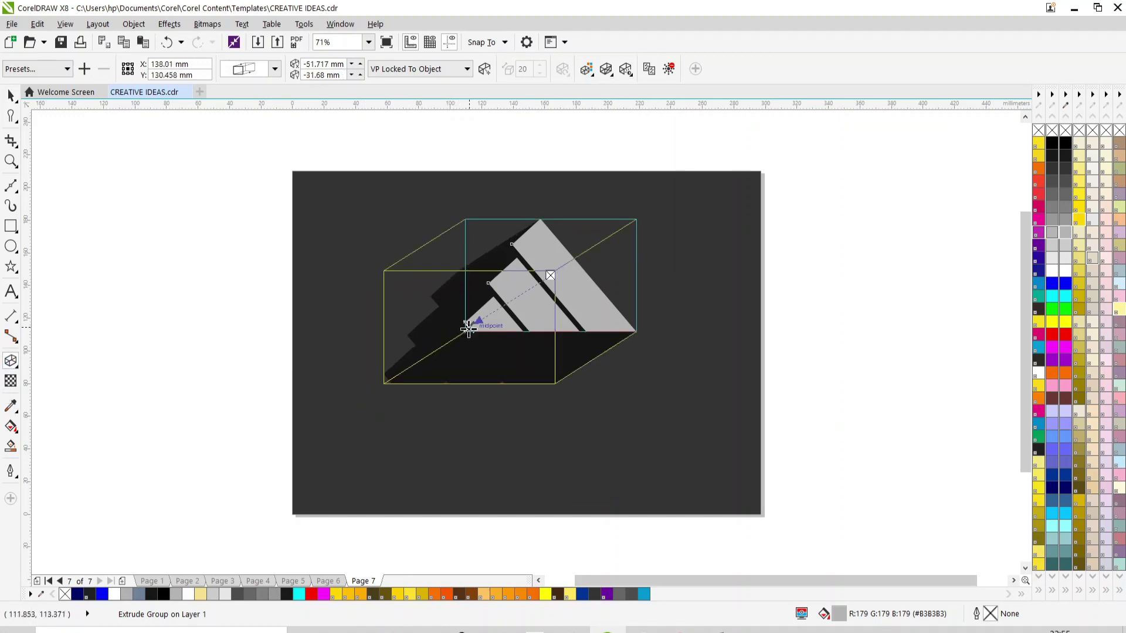
{"action": "left_click", "coordinate": [12, 95]}
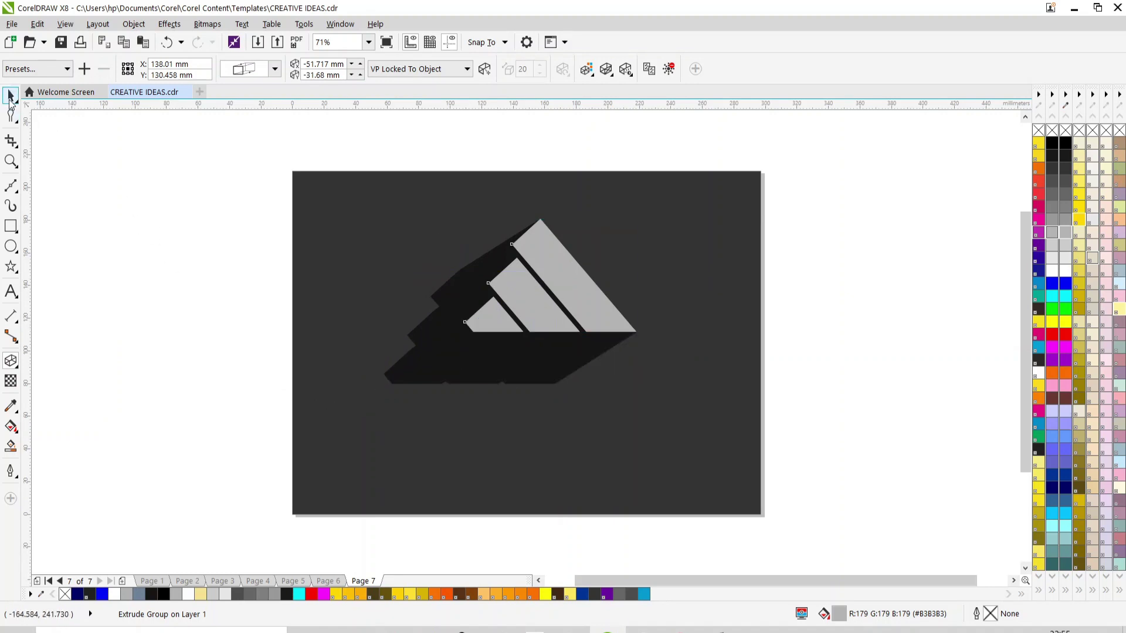
{"action": "left_click", "coordinate": [155, 255]}
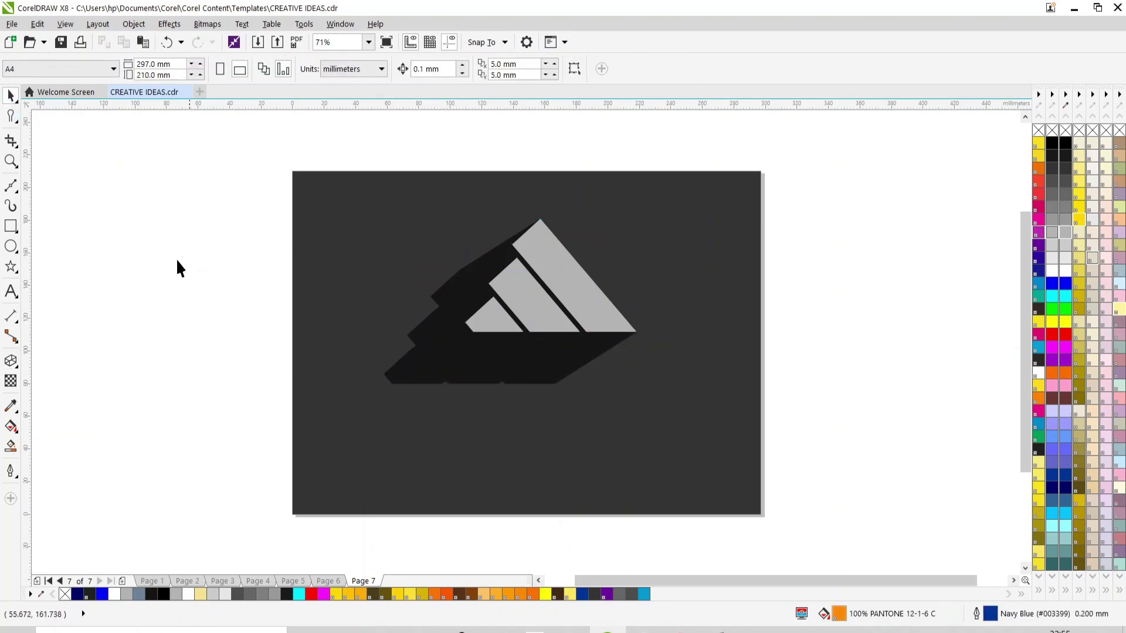
Add the artistic text "adidas" on the blank area beside the page.
{"action": "left_click", "coordinate": [12, 290]}
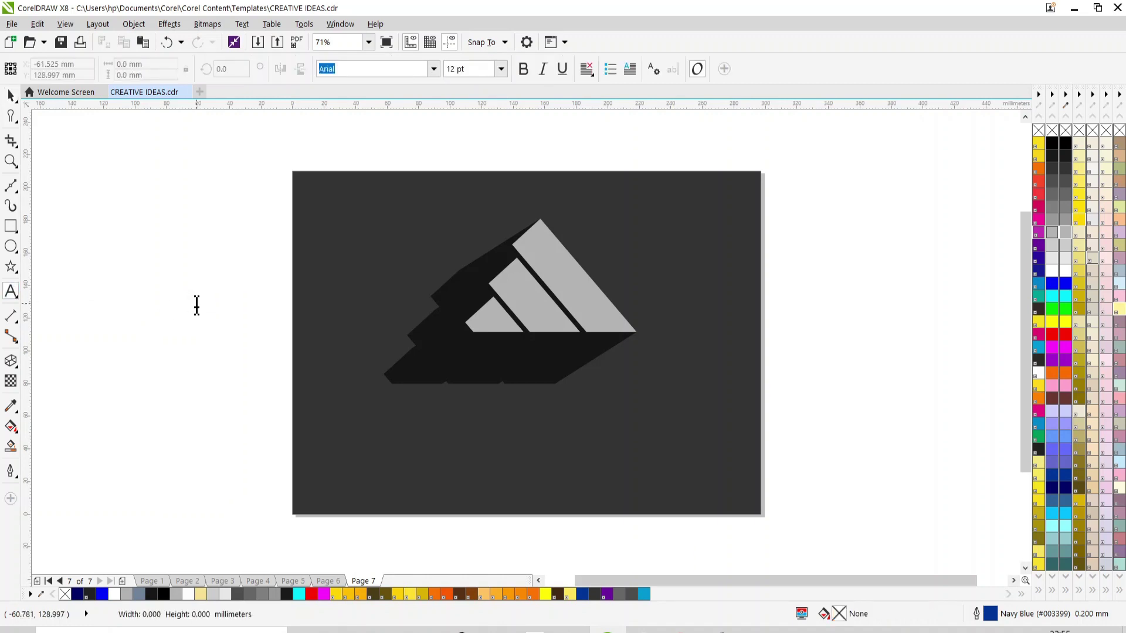
{"action": "left_click", "coordinate": [196, 304]}
{"action": "type", "text": "adidas"}
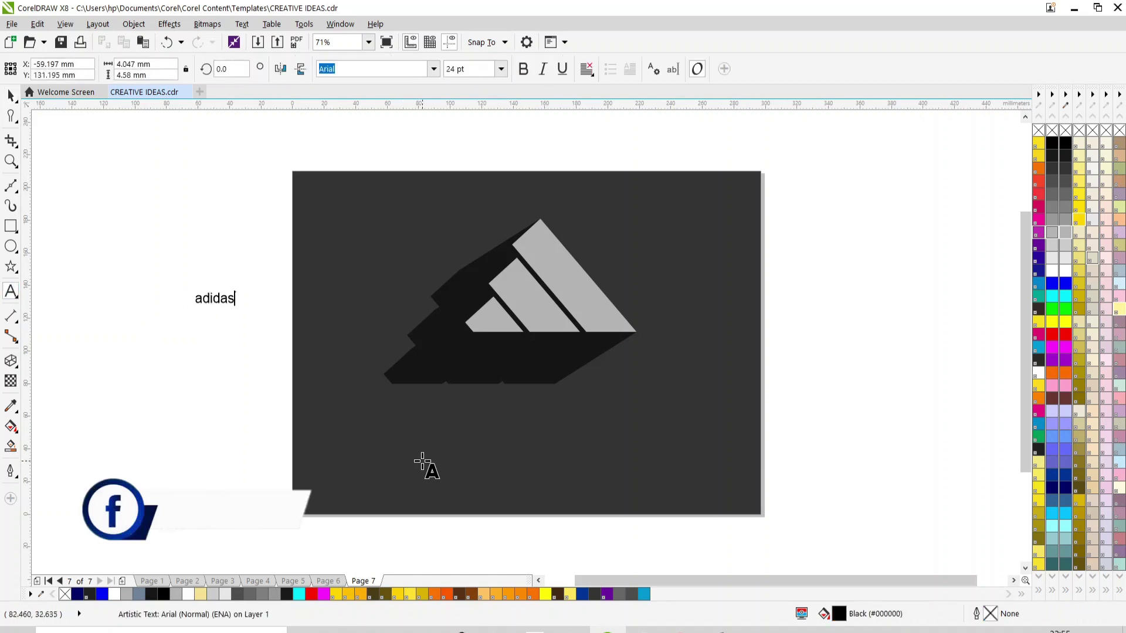
{"action": "key", "text": "ctrl+space"}
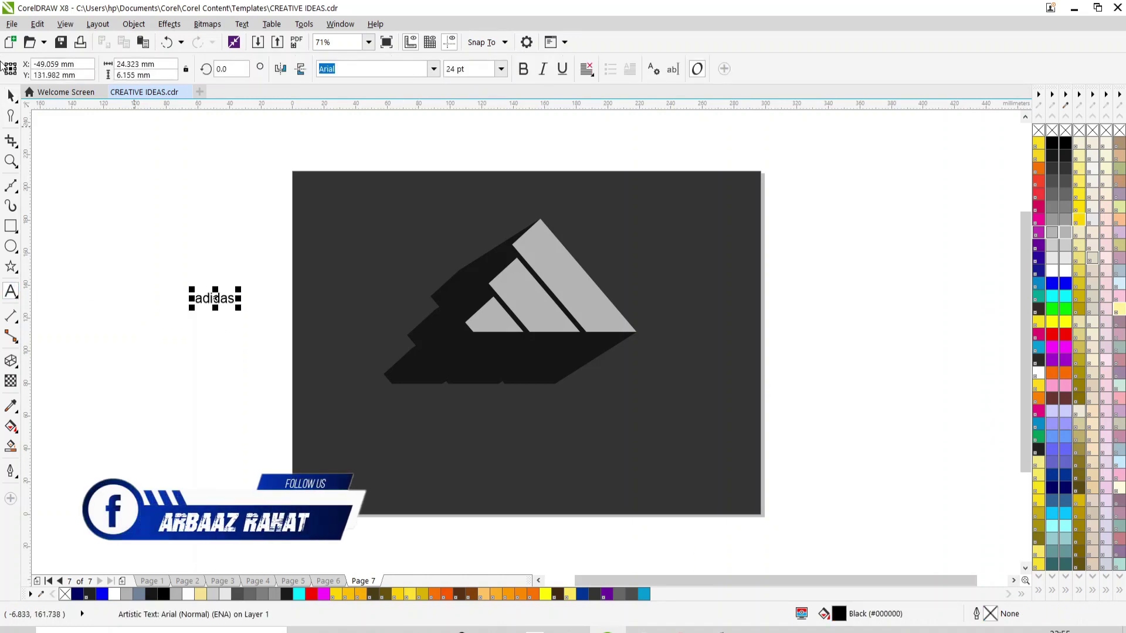
Enlarge the adidas text to about 131 mm wide and place it just below the three bars.
{"action": "left_click", "coordinate": [11, 95]}
{"action": "left_click_drag", "start_coordinate": [239, 313], "coordinate": [406, 352]}
{"action": "left_click_drag", "start_coordinate": [295, 323], "coordinate": [526, 375]}
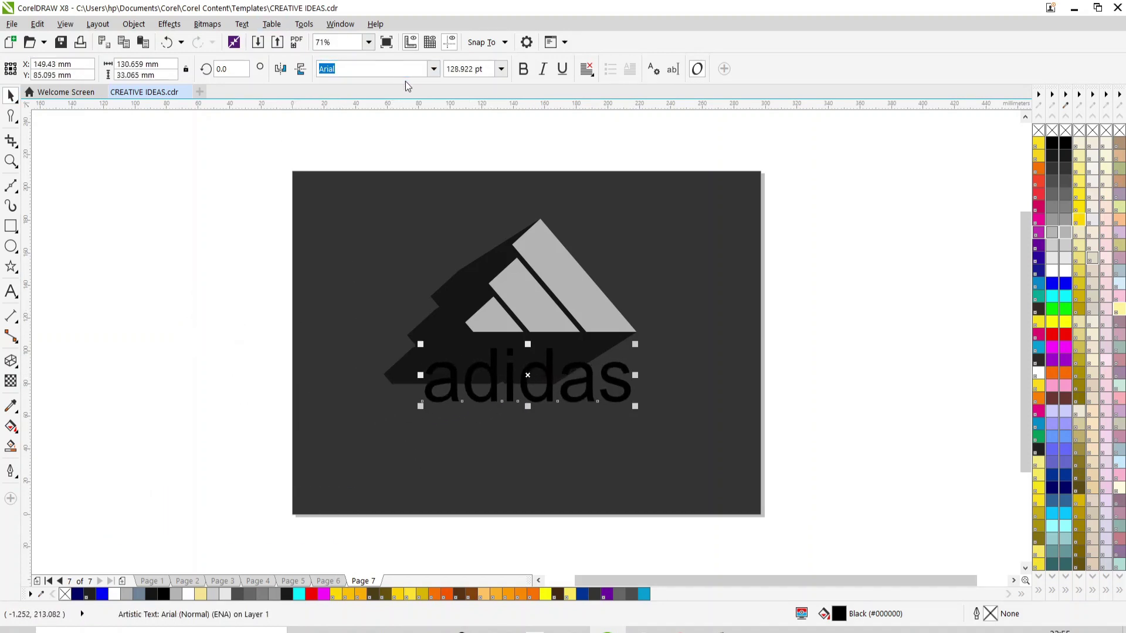
Set the adidas text's font to Century Gothic Bold and shift the text slightly left under the bars.
{"action": "left_click", "coordinate": [434, 69]}
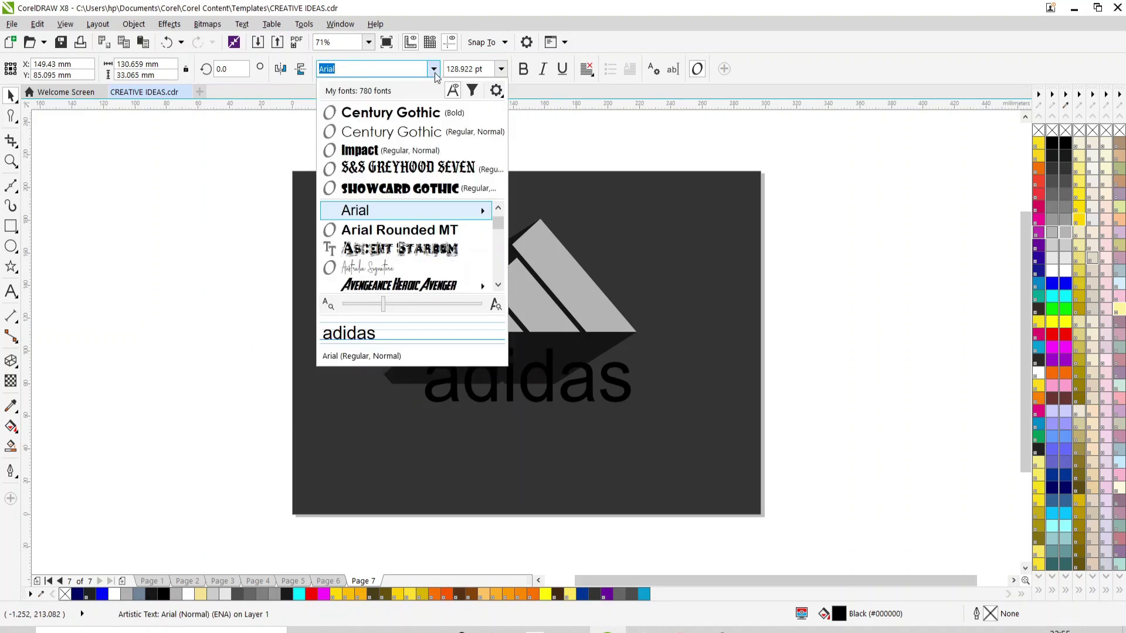
{"action": "left_click", "coordinate": [434, 113]}
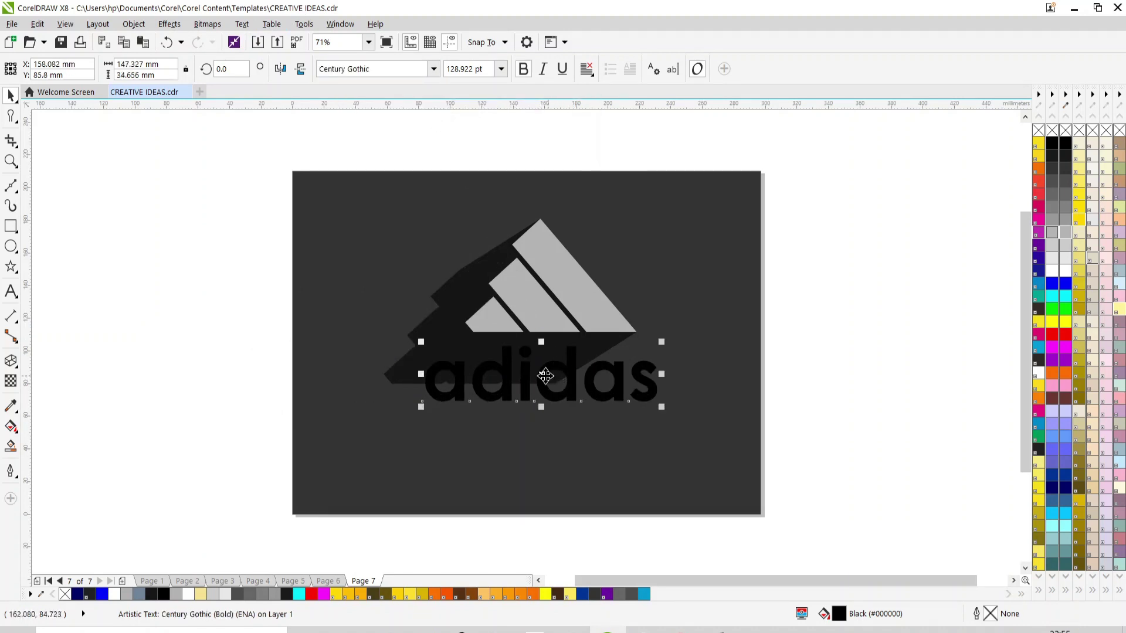
{"action": "left_click_drag", "start_coordinate": [535, 374], "coordinate": [530, 374]}
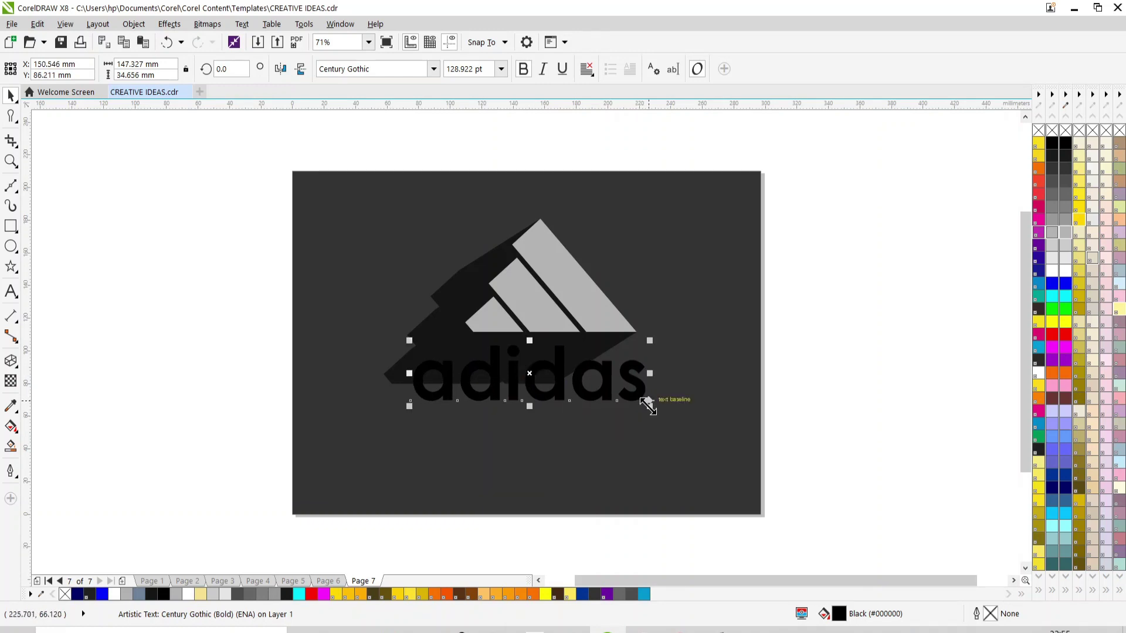
Enlarge the adidas text to about 175 mm wide and reposition it beneath the bars at about X 165 mm, Y 90 mm.
{"action": "left_click", "coordinate": [651, 409]}
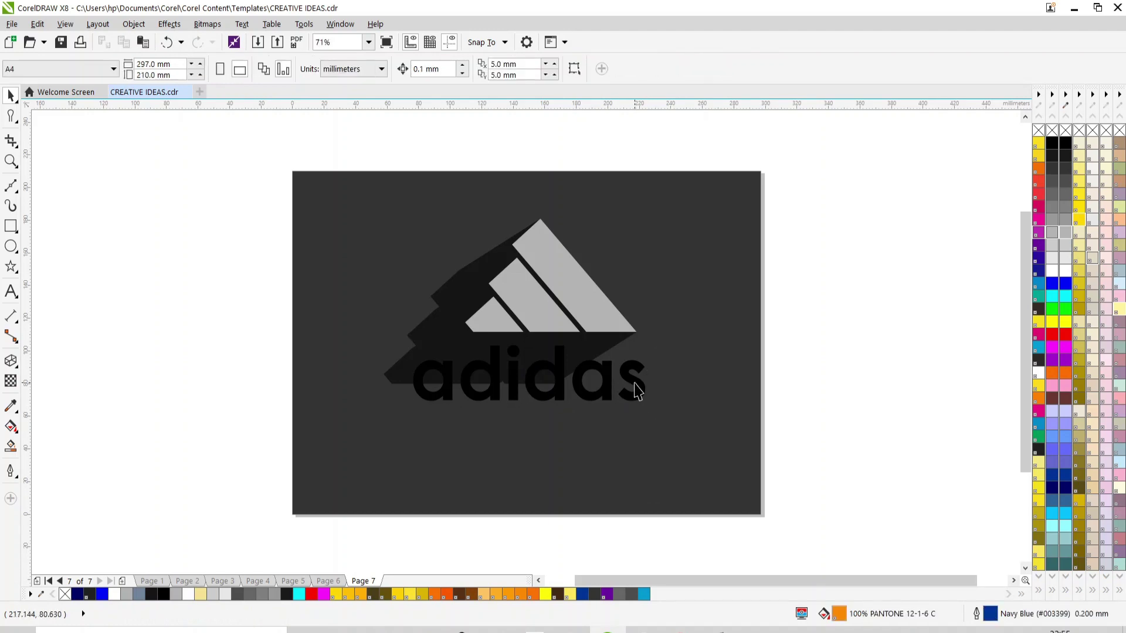
{"action": "left_click", "coordinate": [635, 389]}
{"action": "left_click_drag", "start_coordinate": [649, 408], "coordinate": [645, 431]}
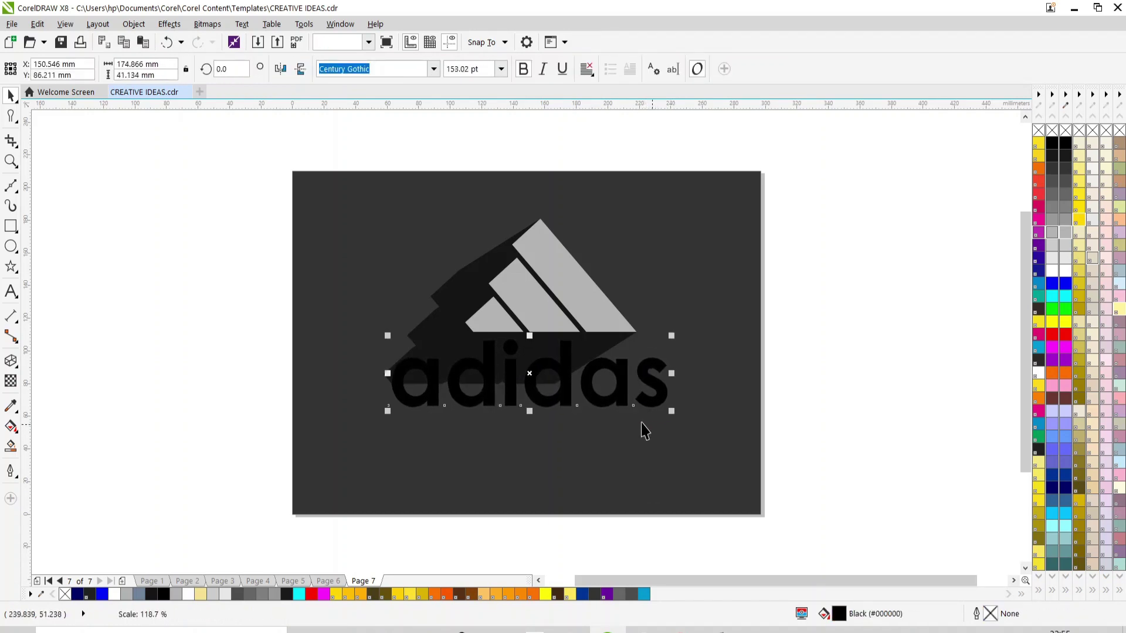
{"action": "left_click_drag", "start_coordinate": [531, 378], "coordinate": [572, 368]}
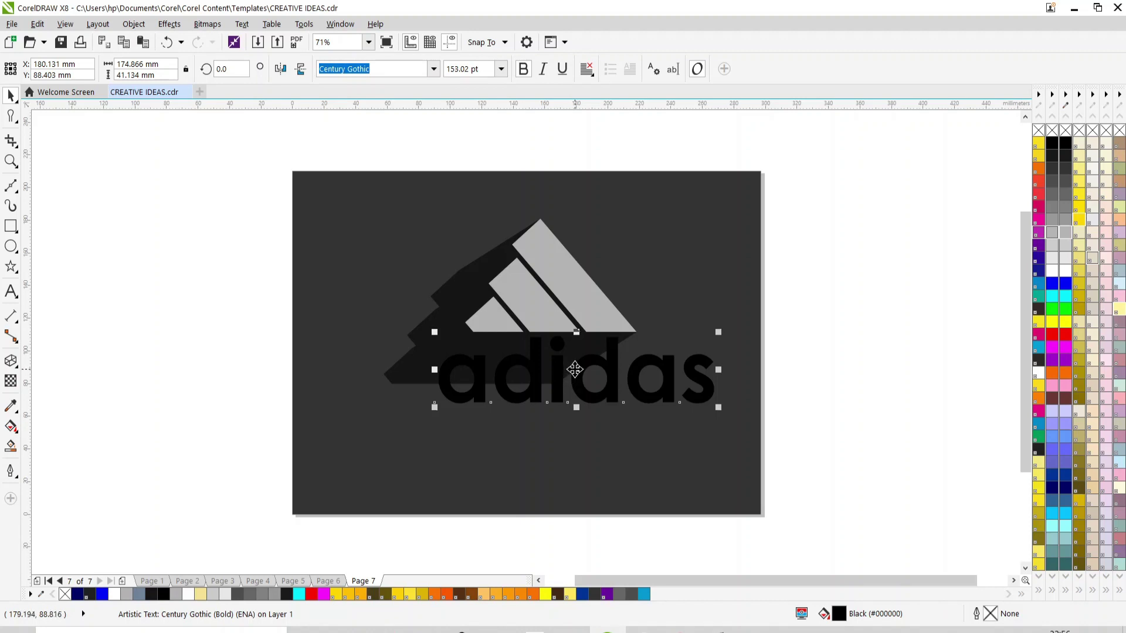
{"action": "left_click_drag", "start_coordinate": [574, 369], "coordinate": [551, 368]}
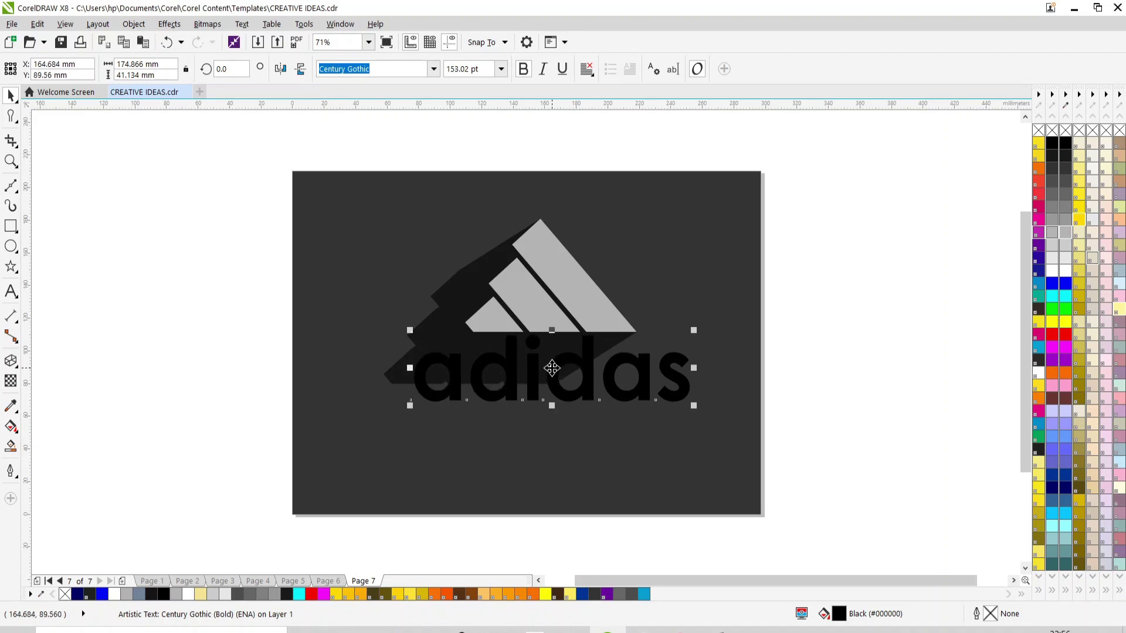
Nudge the adidas text down about 0.7 mm, away from the base of the bars.
{"action": "key", "text": "Down"}
{"action": "key", "text": "Down"}
{"action": "key", "text": "Down"}
{"action": "key", "text": "Down"}
{"action": "key", "text": "Down"}
{"action": "key", "text": "Down"}
{"action": "key", "text": "Down"}
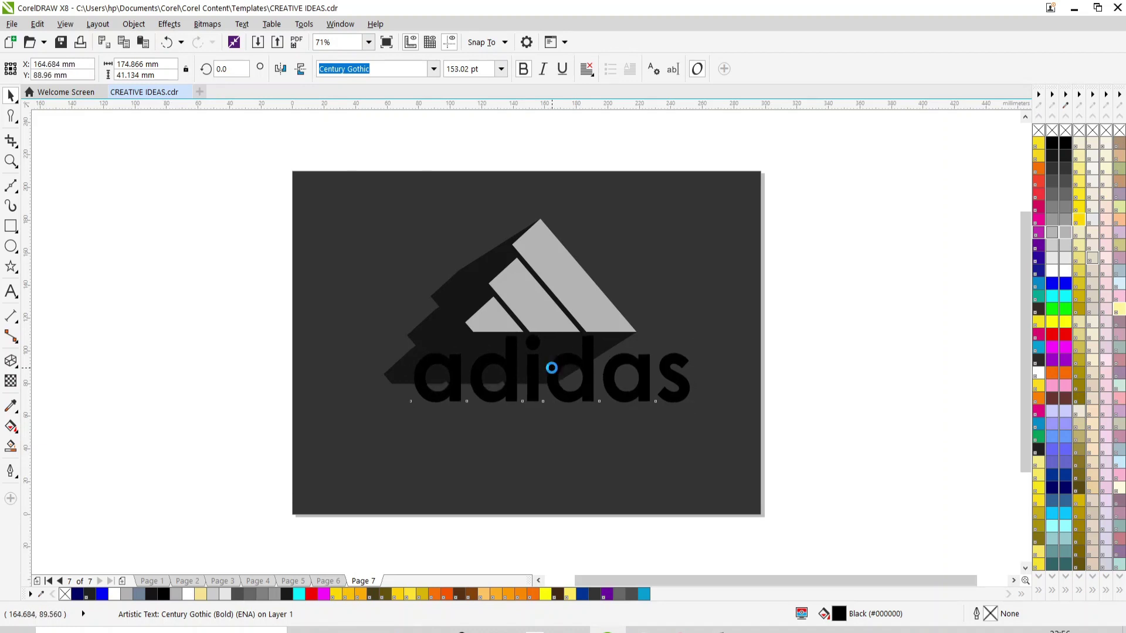
Extrude the adidas text toward the lower left with the back-parallel type and shorten it to about -60 mm by -47 mm.
{"action": "scroll", "coordinate": [552, 368], "scroll_direction": "up", "scroll_amount": 2}
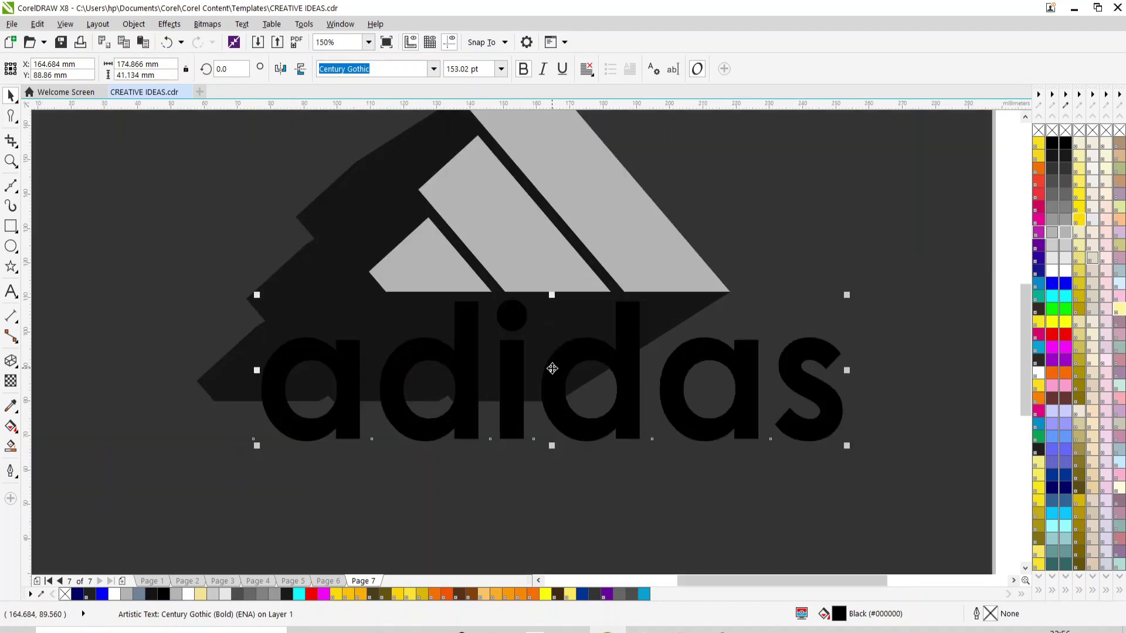
{"action": "left_click", "coordinate": [10, 362]}
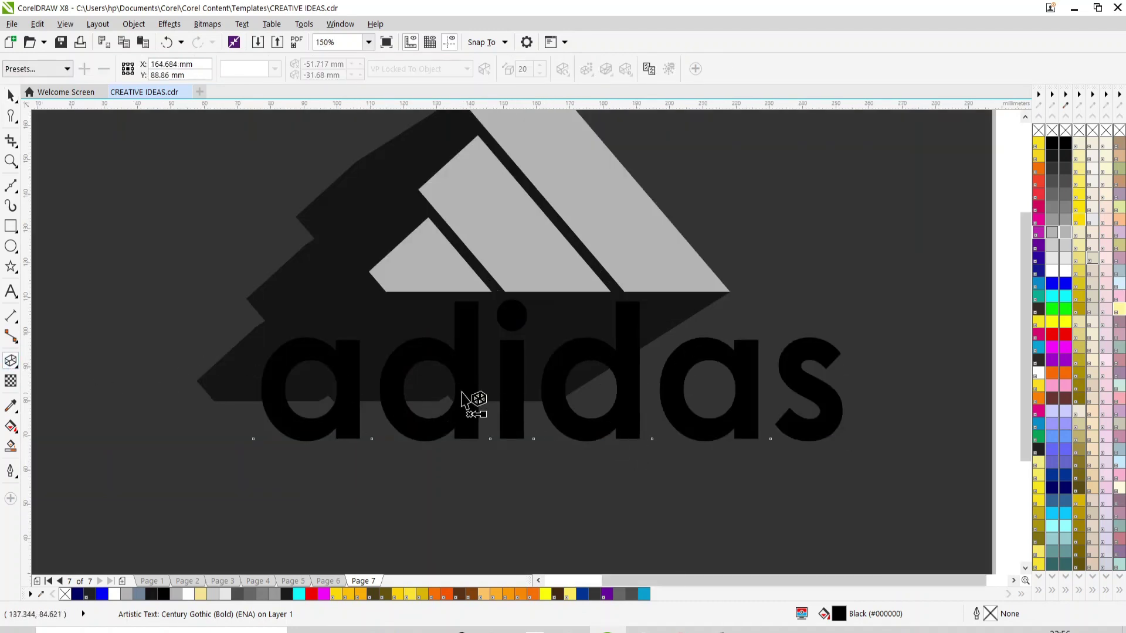
{"action": "scroll", "coordinate": [472, 405], "scroll_direction": "down", "scroll_amount": 1}
{"action": "left_click_drag", "start_coordinate": [507, 393], "coordinate": [337, 534]}
{"action": "left_click", "coordinate": [270, 70]}
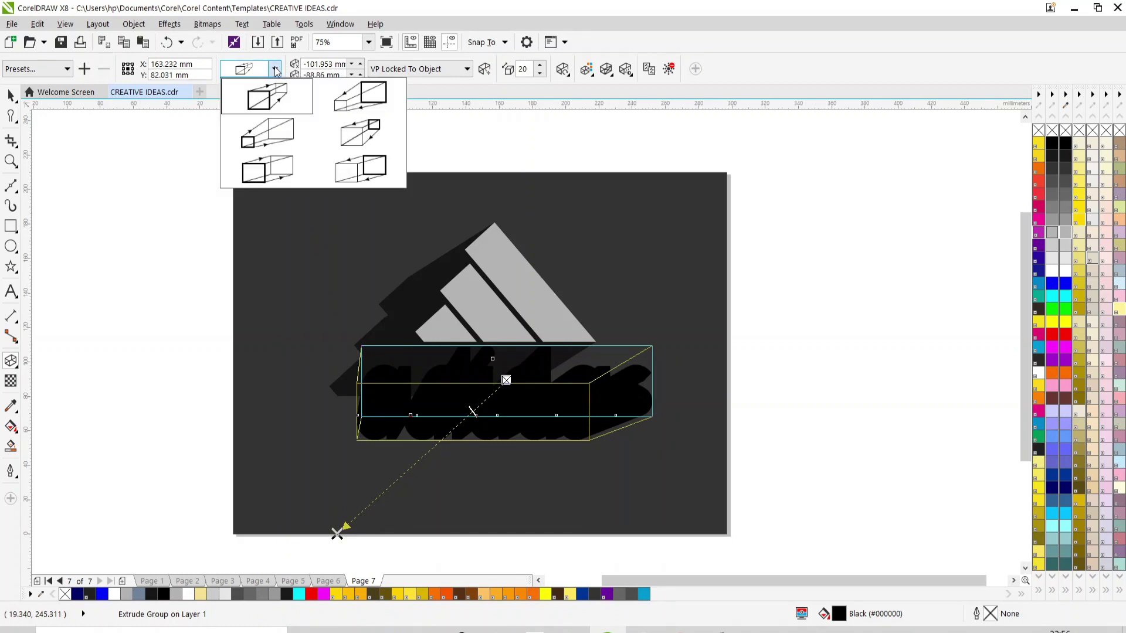
{"action": "left_click", "coordinate": [268, 169]}
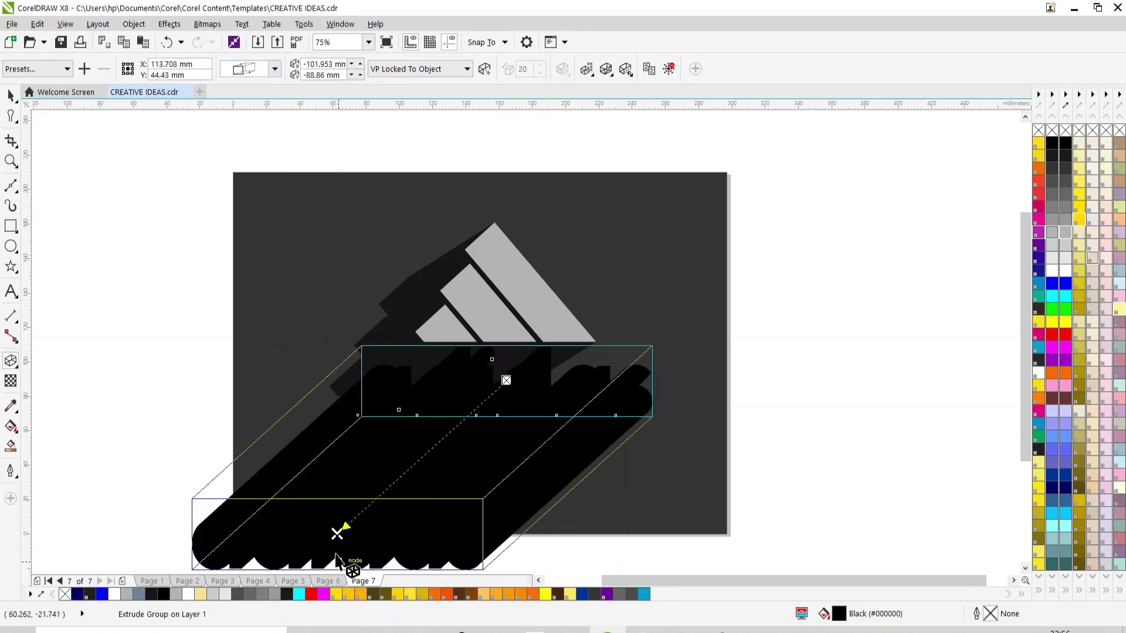
{"action": "mouse_move", "coordinate": [339, 533]}
{"action": "left_mouse_down"}
{"action": "mouse_move", "coordinate": [367, 485]}
{"action": "mouse_move", "coordinate": [406, 462]}
{"action": "left_mouse_up"}
Switch the adidas text's extrusion to color shading and try dark #382E2E as the shading's start color.
{"action": "left_click", "coordinate": [588, 70]}
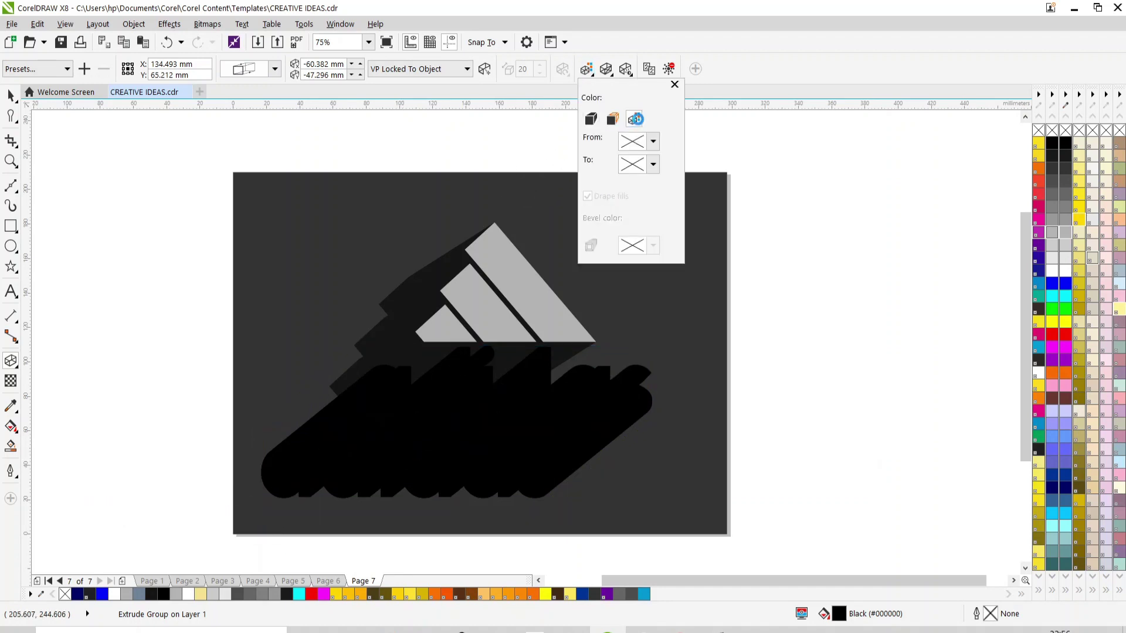
{"action": "left_click", "coordinate": [635, 119]}
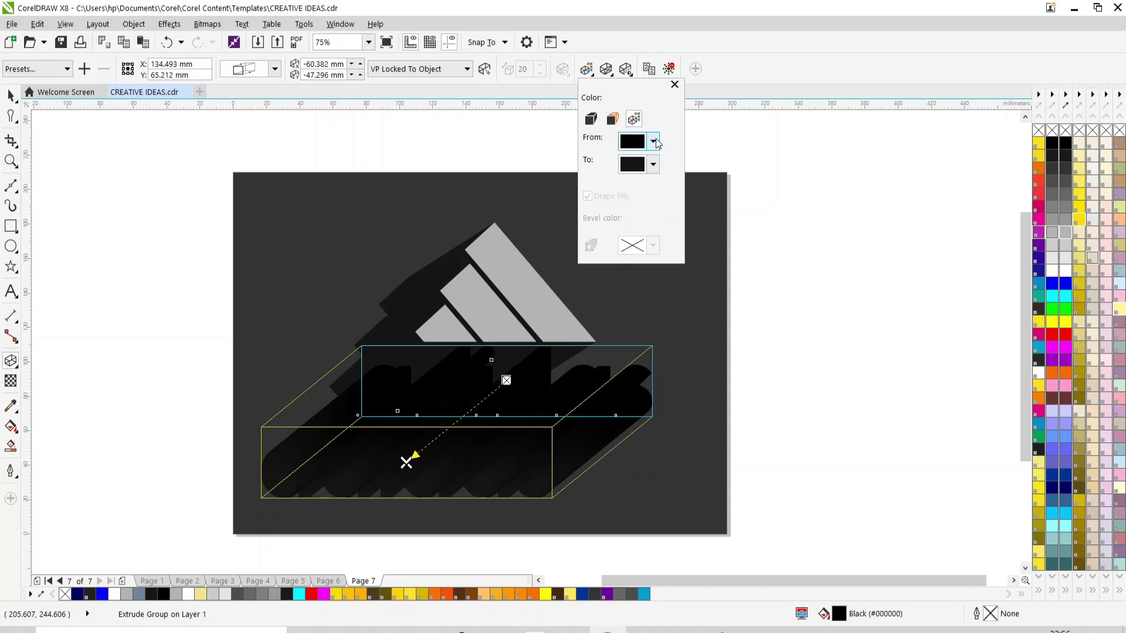
{"action": "left_click", "coordinate": [653, 142]}
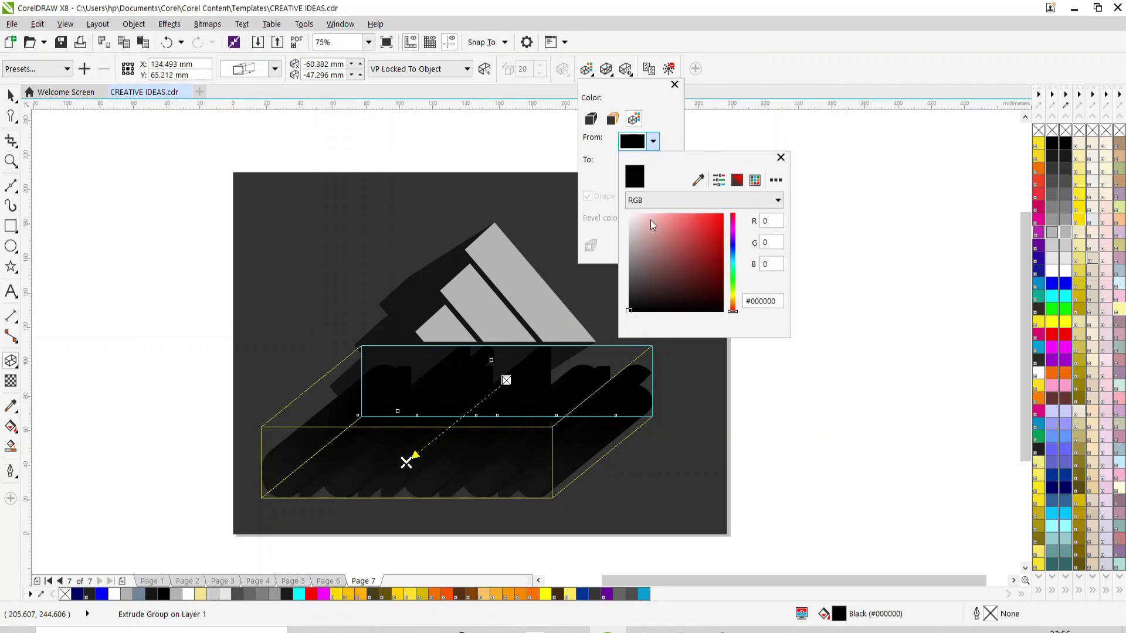
{"action": "left_click", "coordinate": [755, 180]}
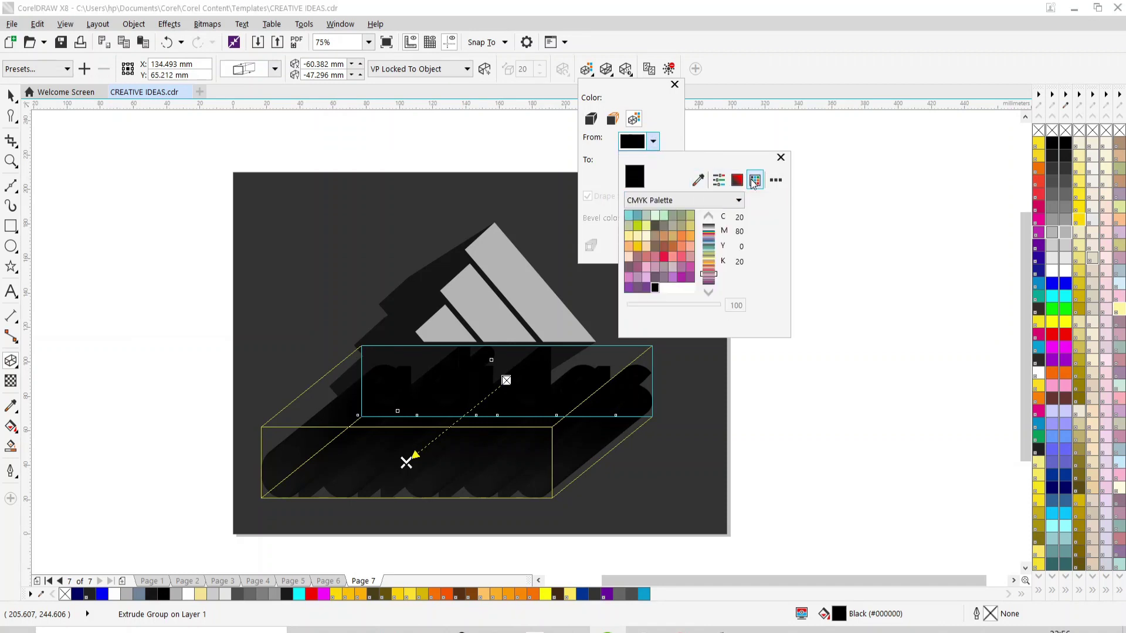
{"action": "left_click", "coordinate": [719, 180]}
{"action": "left_click", "coordinate": [737, 180]}
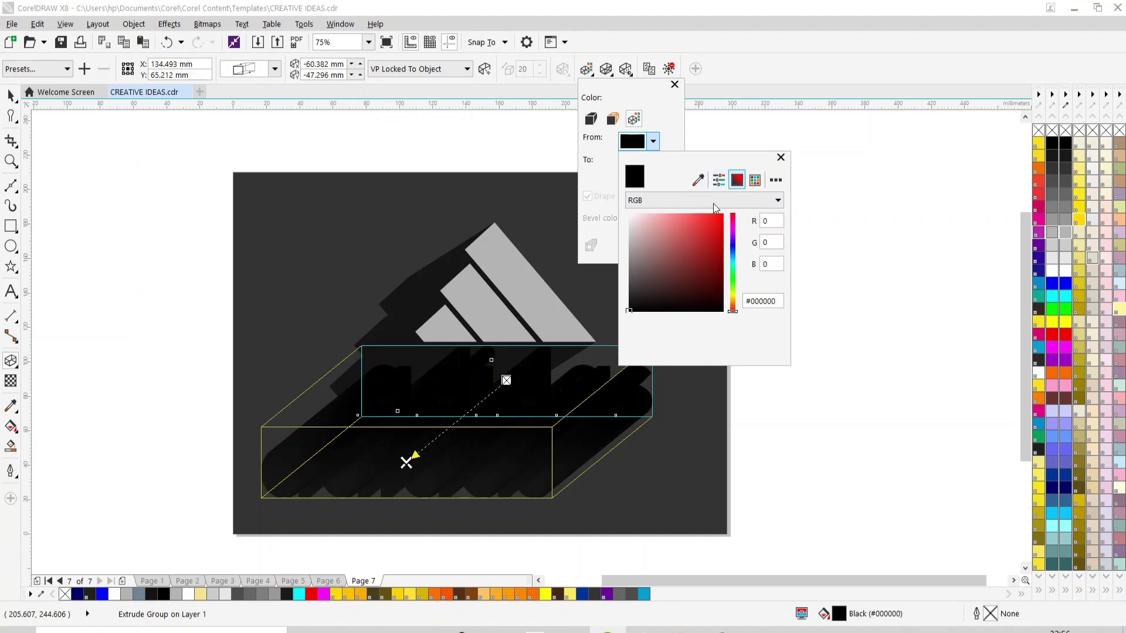
{"action": "left_click", "coordinate": [646, 292]}
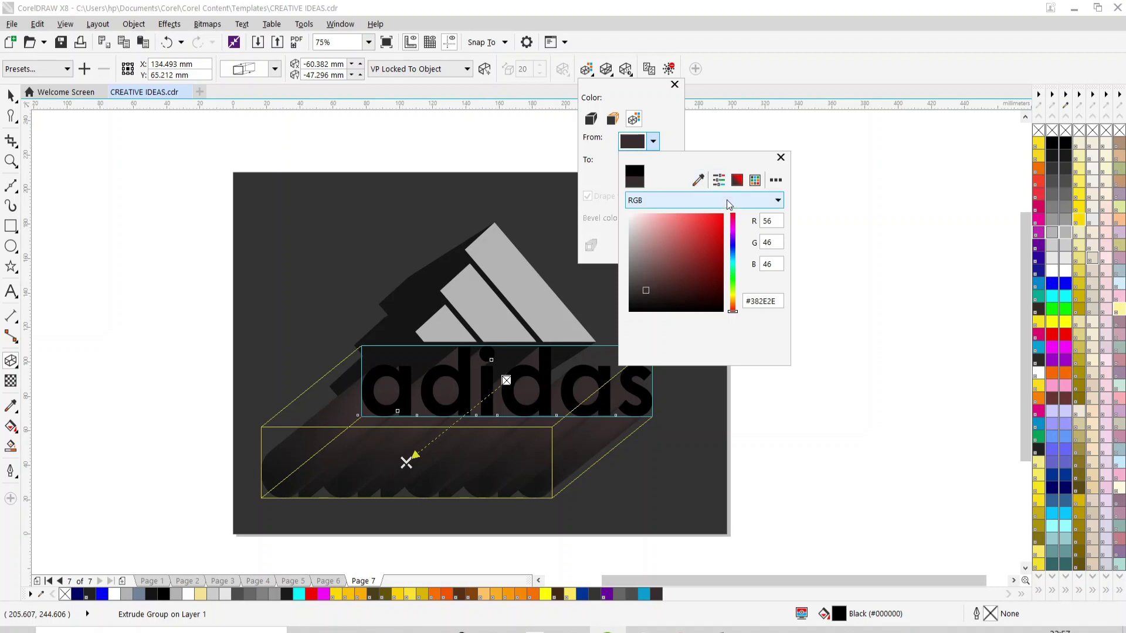
Set the start color of the adidas text's extrusion shading to 100% black from the CMYK palette.
{"action": "left_click", "coordinate": [755, 180]}
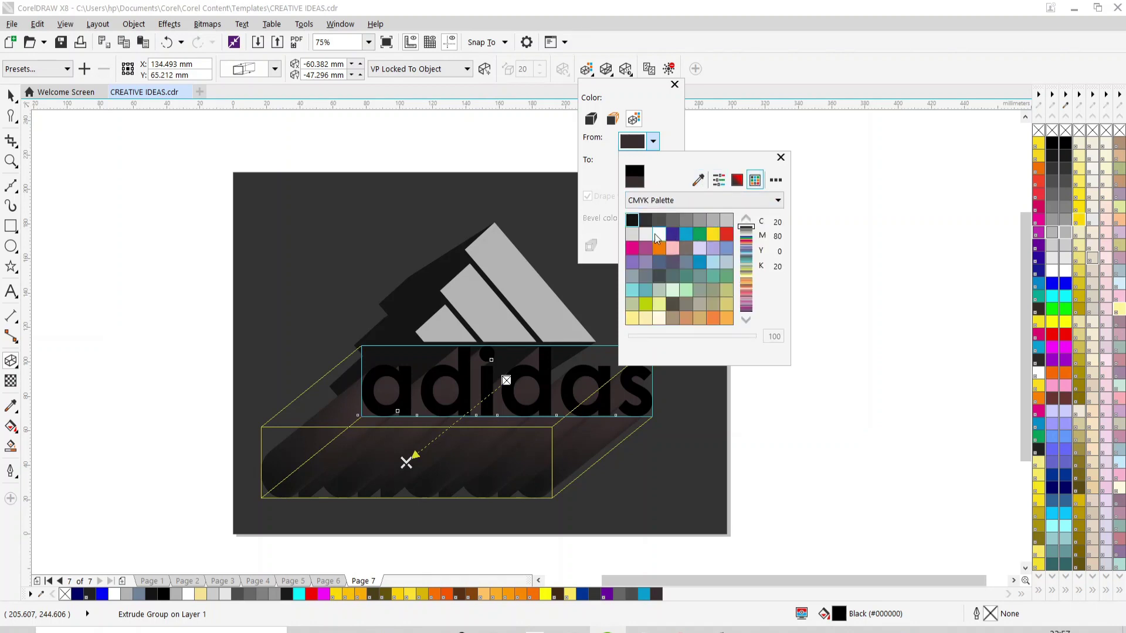
{"action": "left_click", "coordinate": [659, 222]}
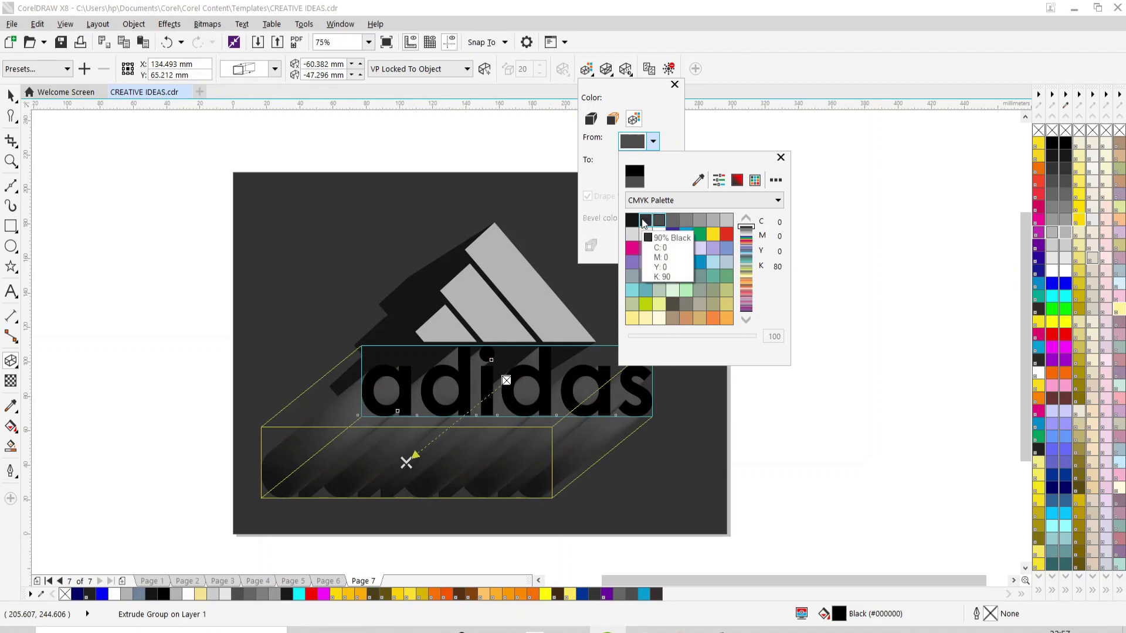
{"action": "left_click", "coordinate": [645, 223]}
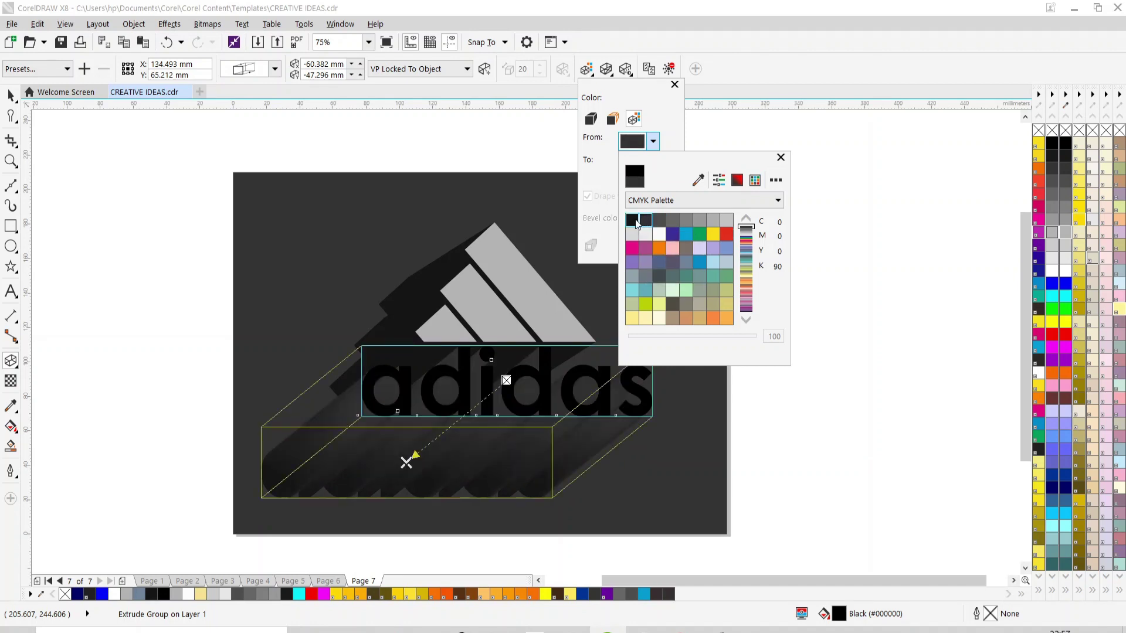
{"action": "left_click", "coordinate": [635, 222]}
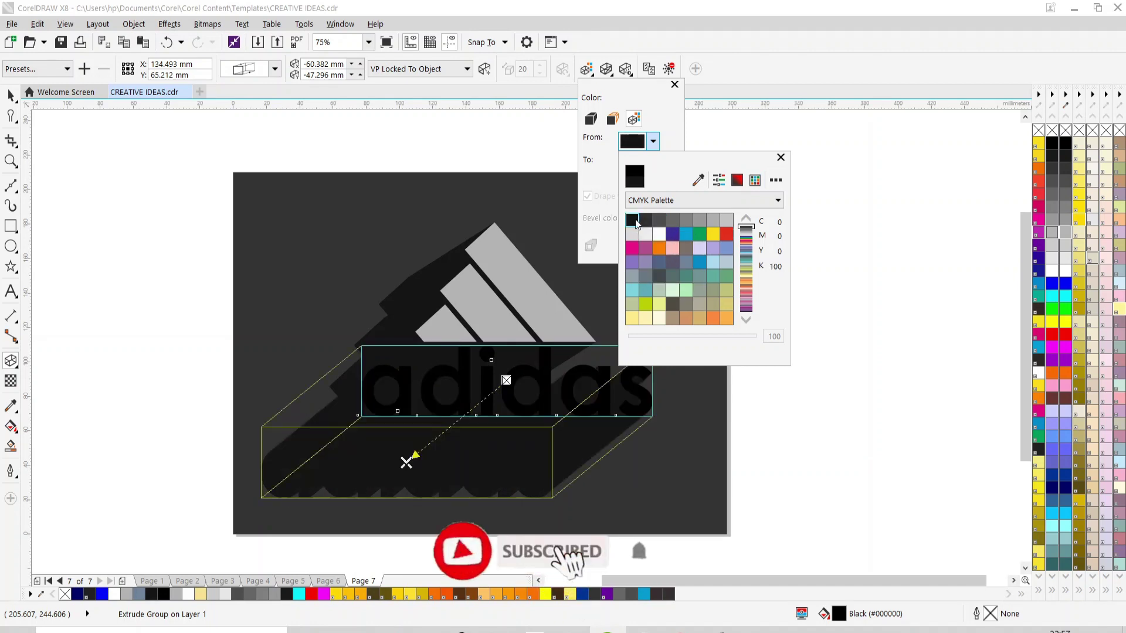
{"action": "left_click", "coordinate": [681, 132]}
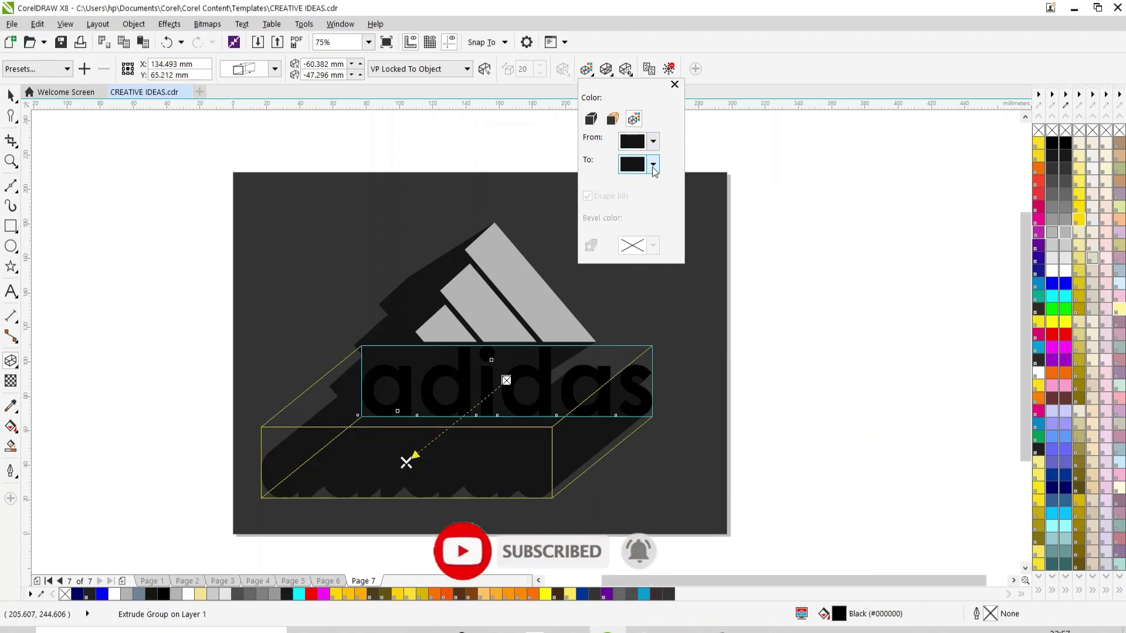
Set the end color of the adidas text's extrusion shading to 90% black, after trying 70% and 80% black.
{"action": "left_click", "coordinate": [653, 166]}
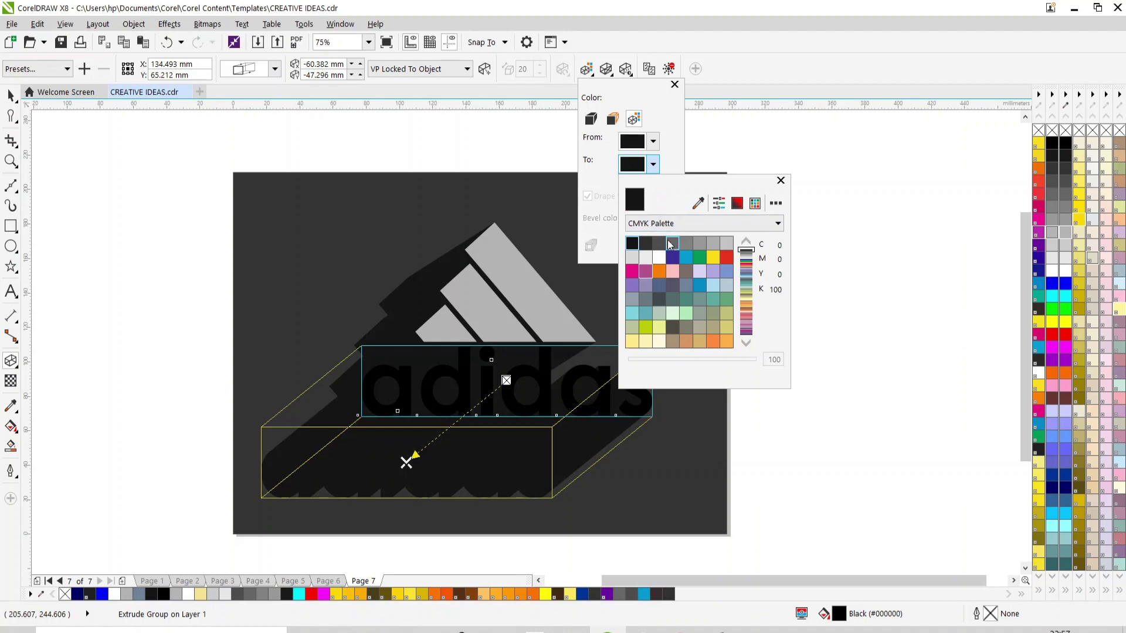
{"action": "left_click", "coordinate": [672, 243]}
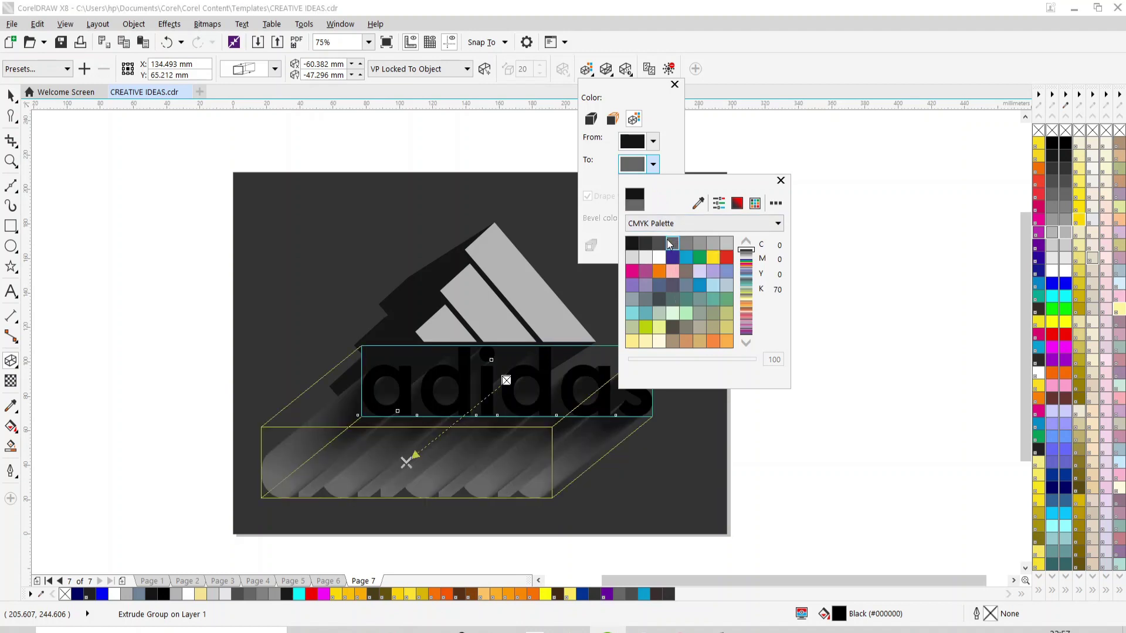
{"action": "left_click", "coordinate": [659, 243]}
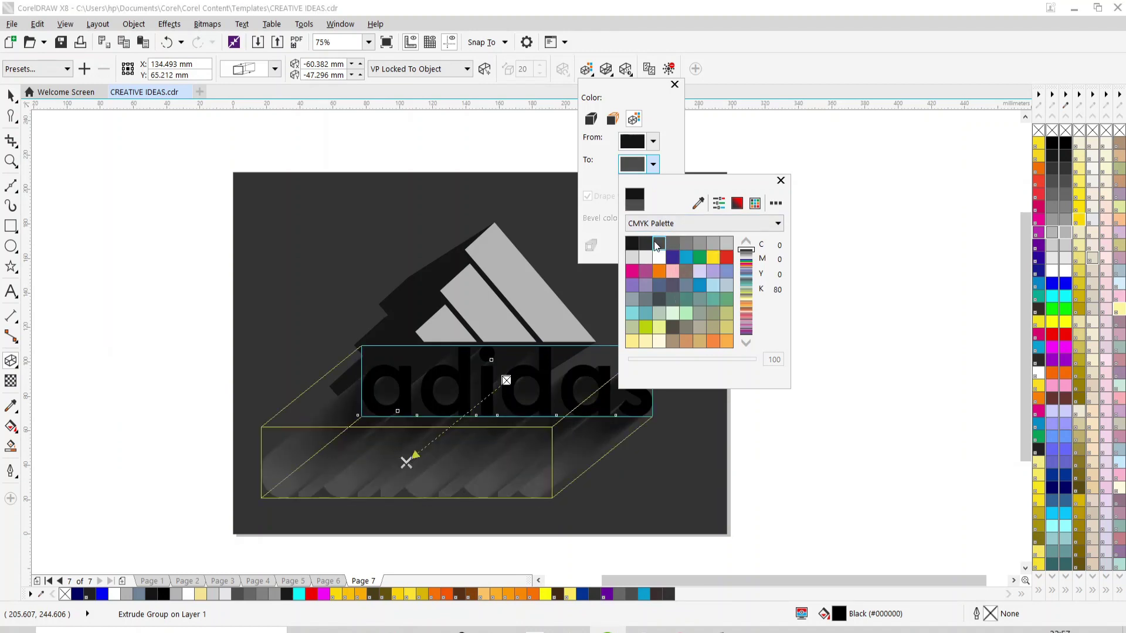
{"action": "left_click", "coordinate": [646, 245]}
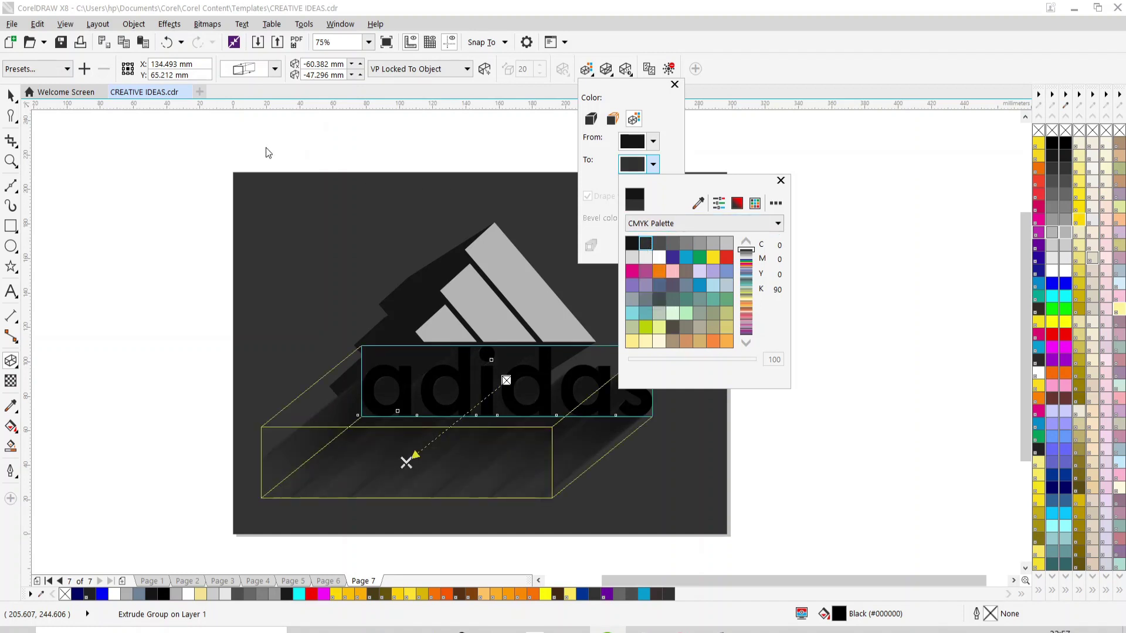
{"action": "key", "text": "Escape"}
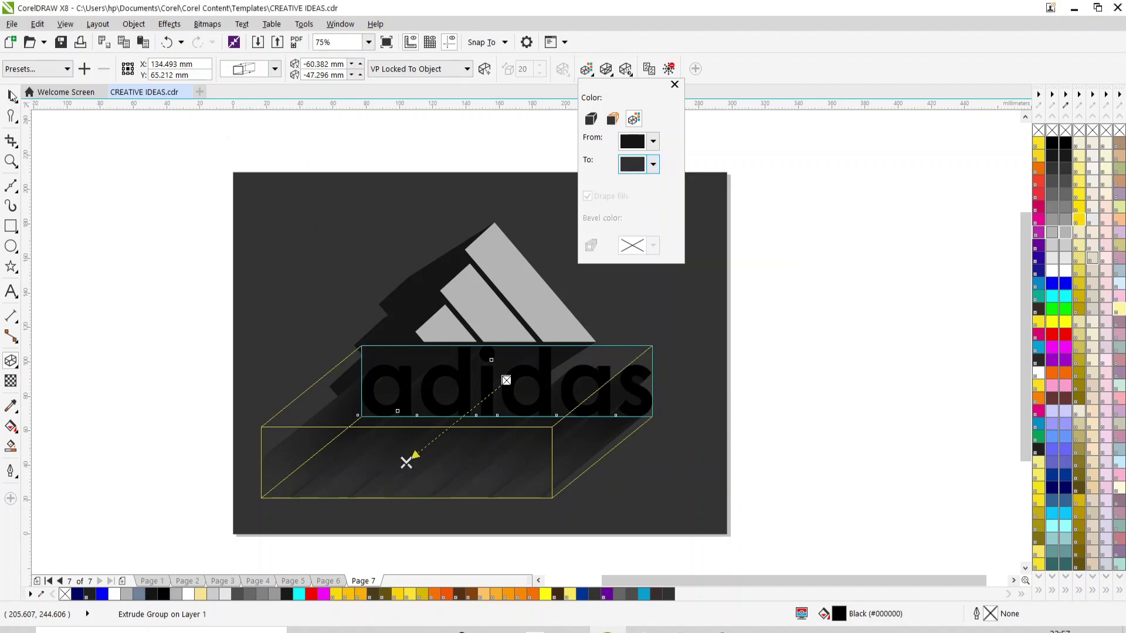
{"action": "key", "text": "Escape"}
{"action": "key", "text": "Escape"}
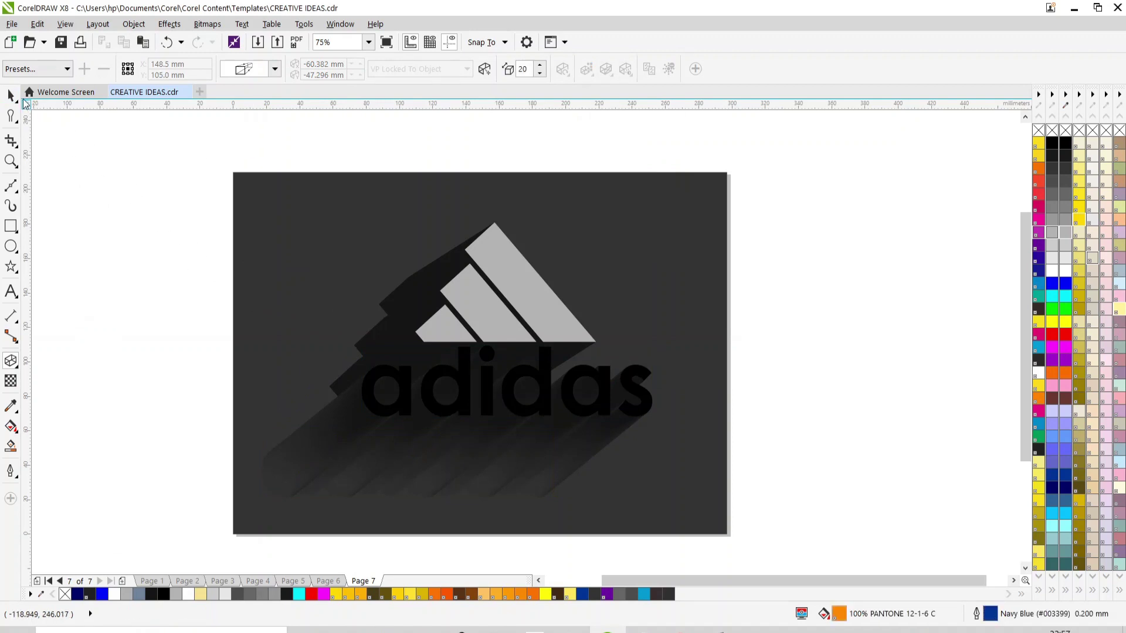
Fill the adidas lettering with the same light grey as the three bars.
{"action": "left_click", "coordinate": [14, 95]}
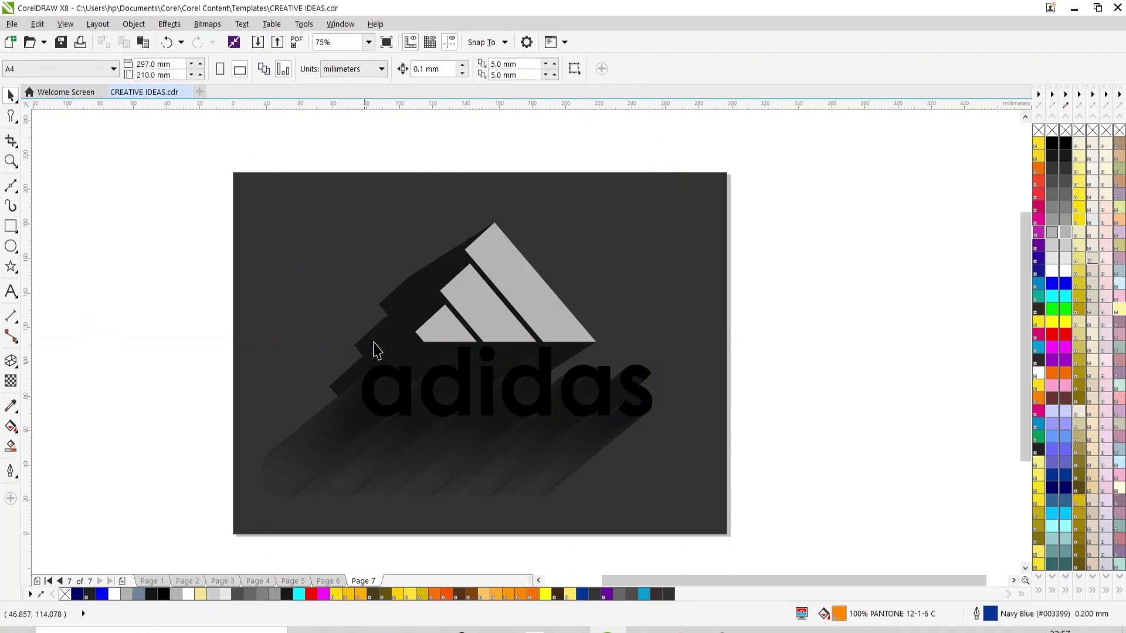
{"action": "left_click", "coordinate": [466, 380]}
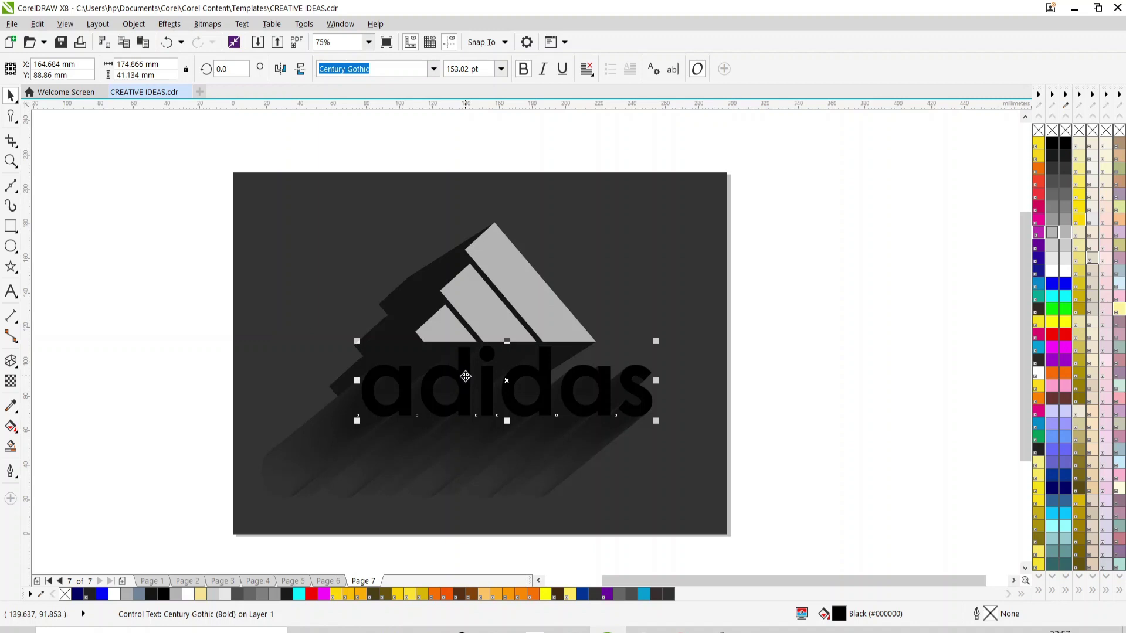
{"action": "left_click", "coordinate": [466, 377]}
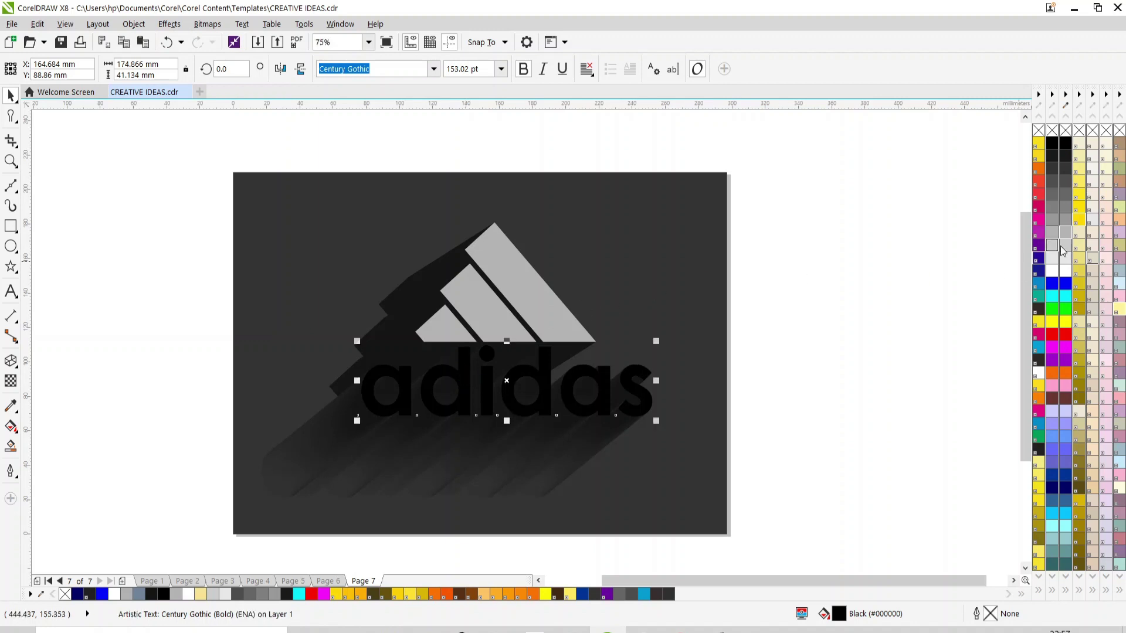
{"action": "left_click", "coordinate": [1067, 232]}
{"action": "left_click", "coordinate": [885, 310]}
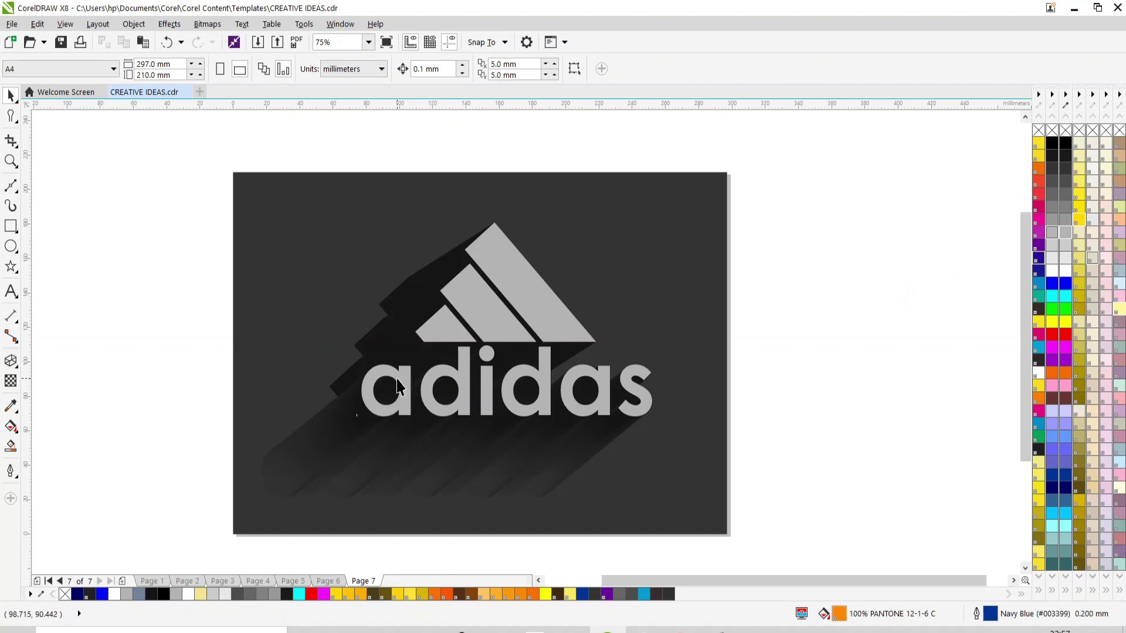
Set the end color of the three bars' extrusion shading to 90% black so their shadow fades into the background.
{"action": "left_click", "coordinate": [330, 422]}
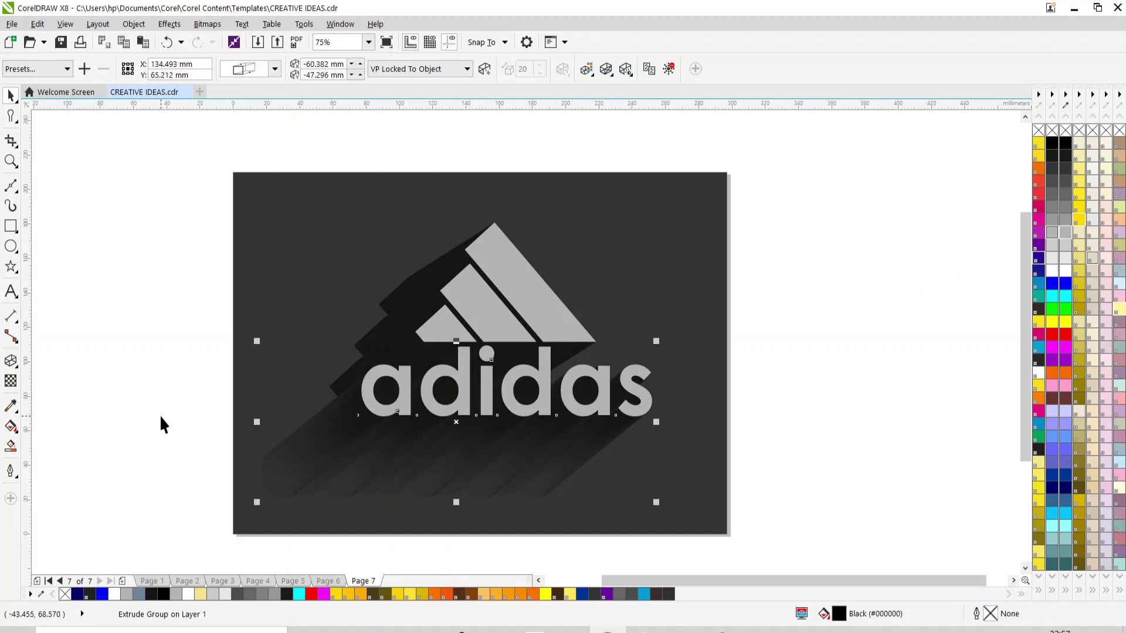
{"action": "left_click", "coordinate": [392, 301]}
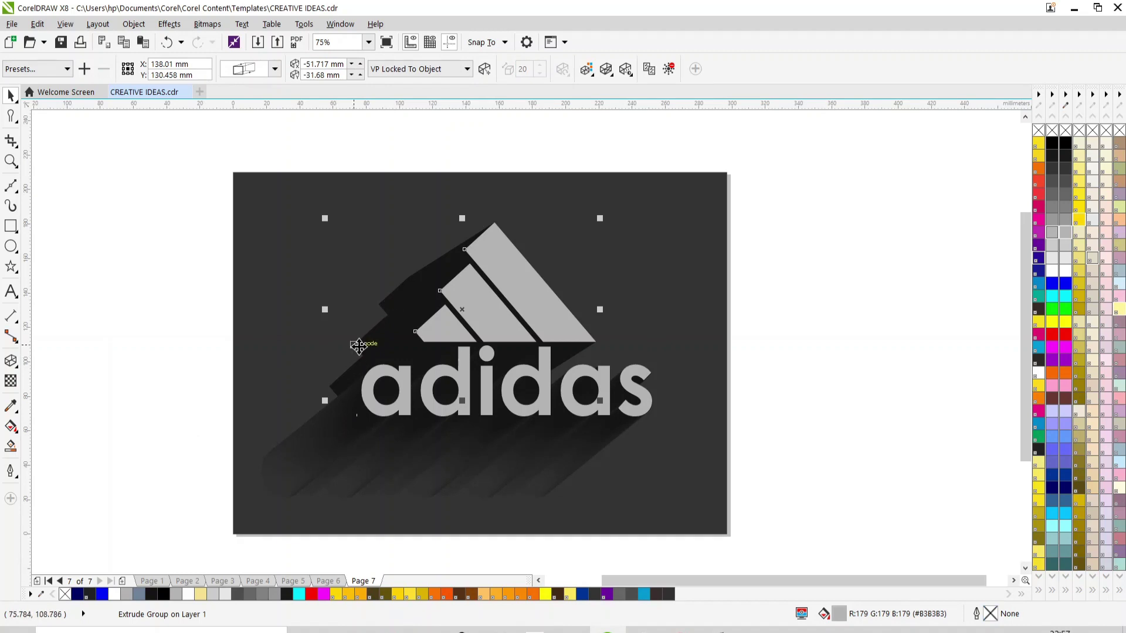
{"action": "left_click", "coordinate": [10, 363]}
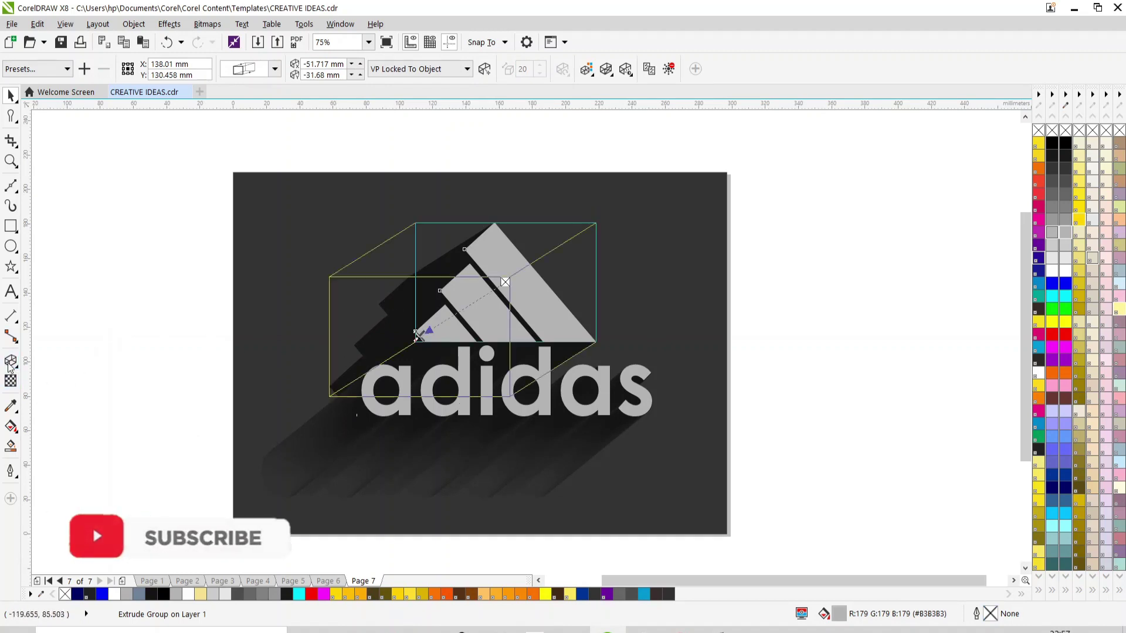
{"action": "left_click", "coordinate": [591, 75]}
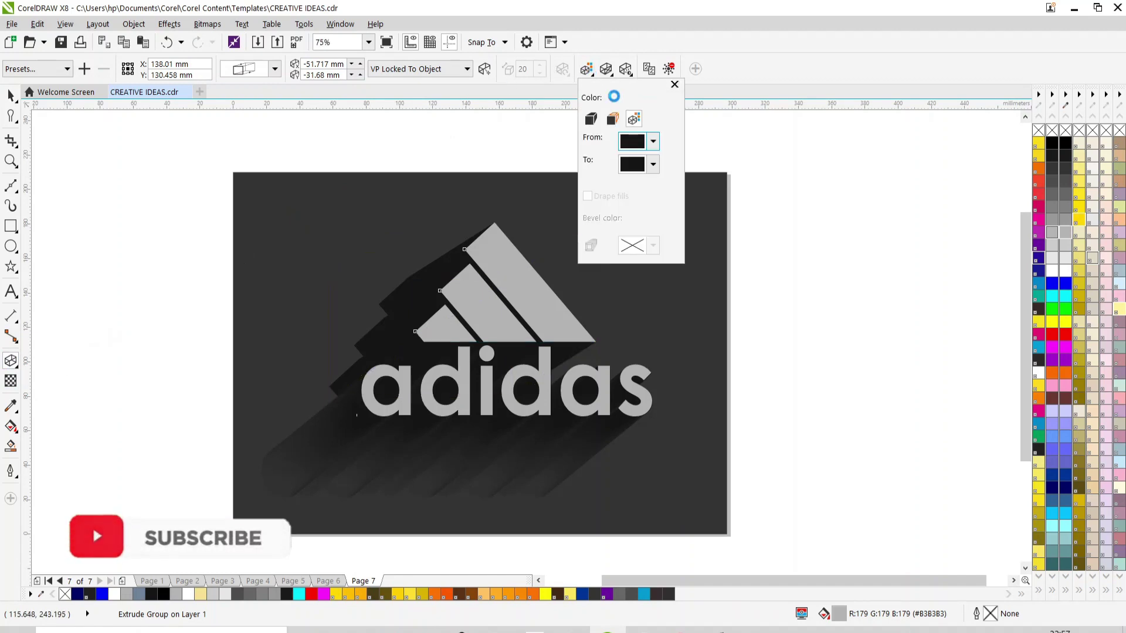
{"action": "left_click", "coordinate": [652, 166]}
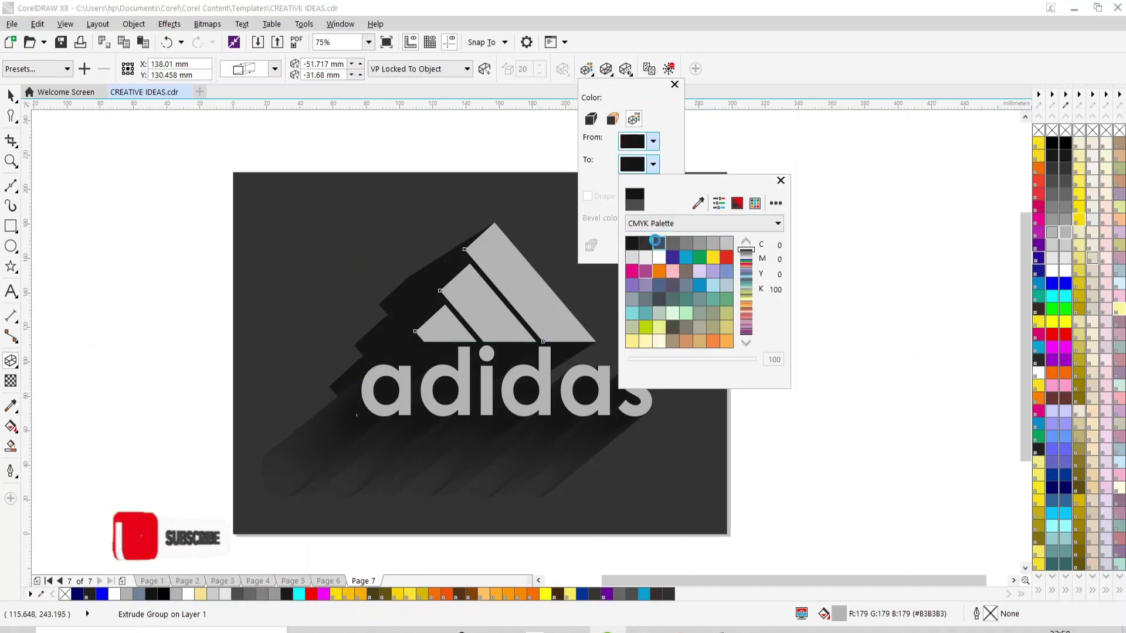
{"action": "left_click", "coordinate": [646, 245]}
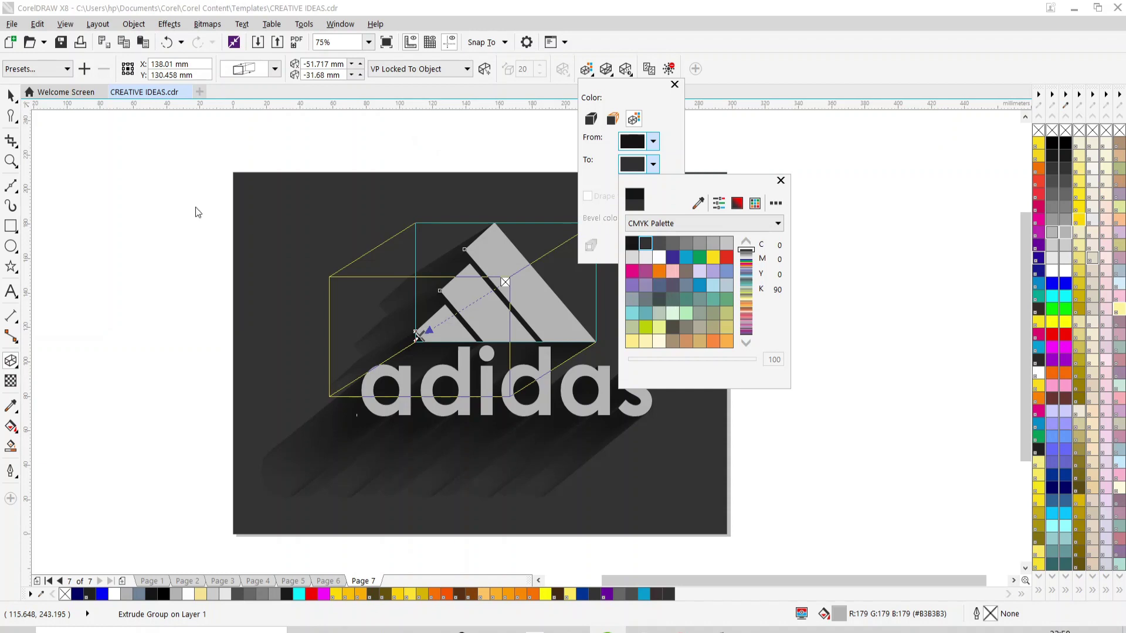
{"action": "left_click", "coordinate": [417, 336]}
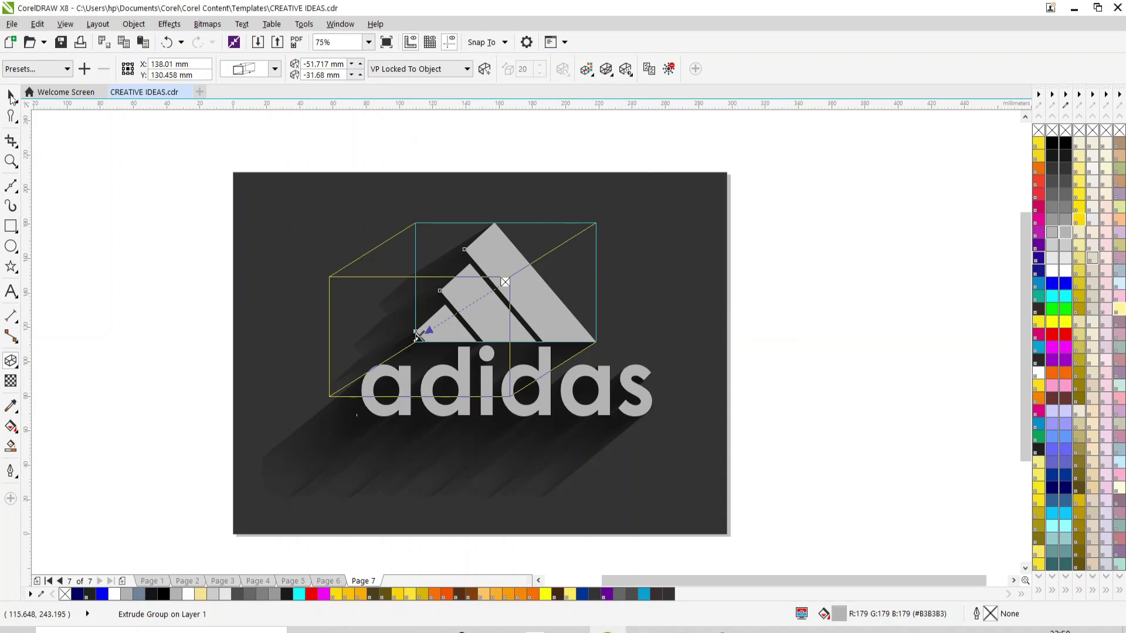
{"action": "left_click", "coordinate": [184, 217]}
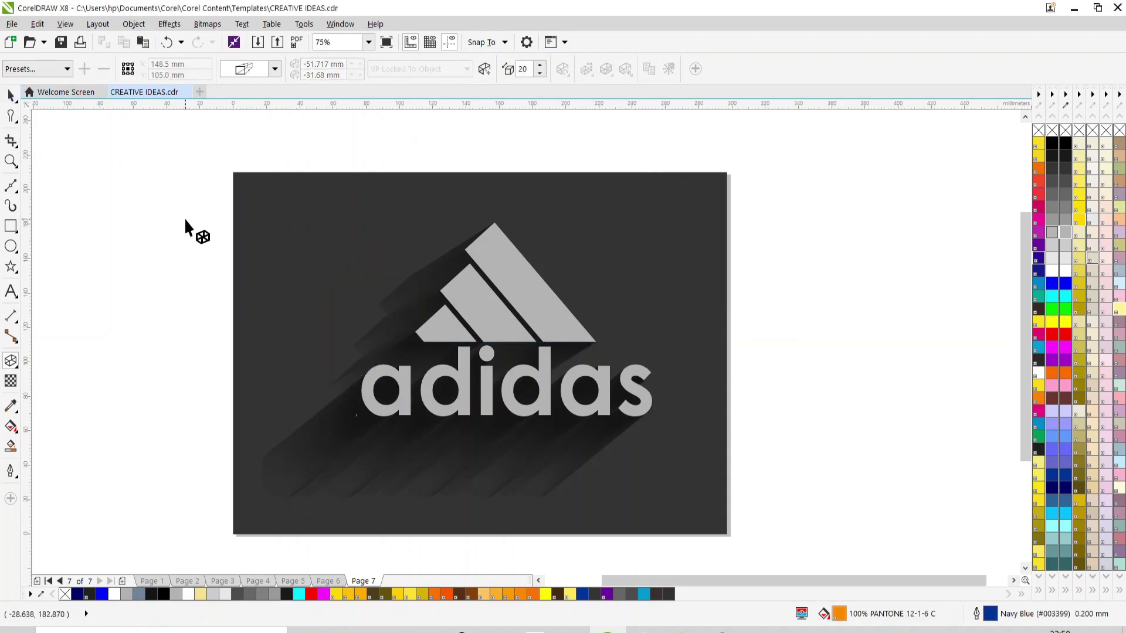
{"action": "left_click", "coordinate": [9, 95]}
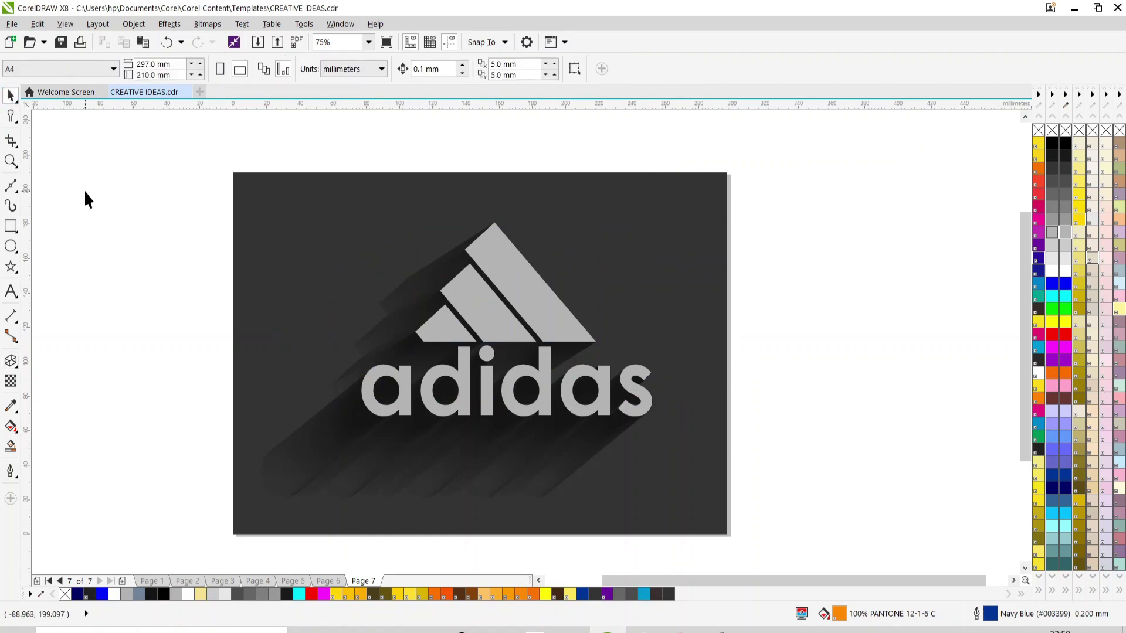
{"action": "left_click", "coordinate": [382, 285]}
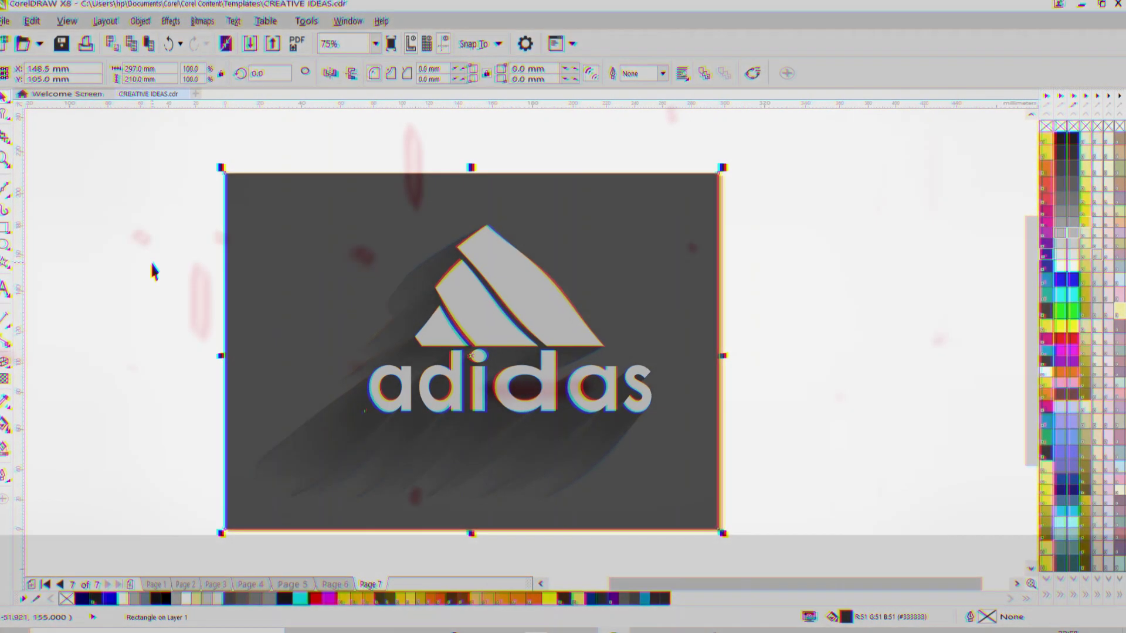